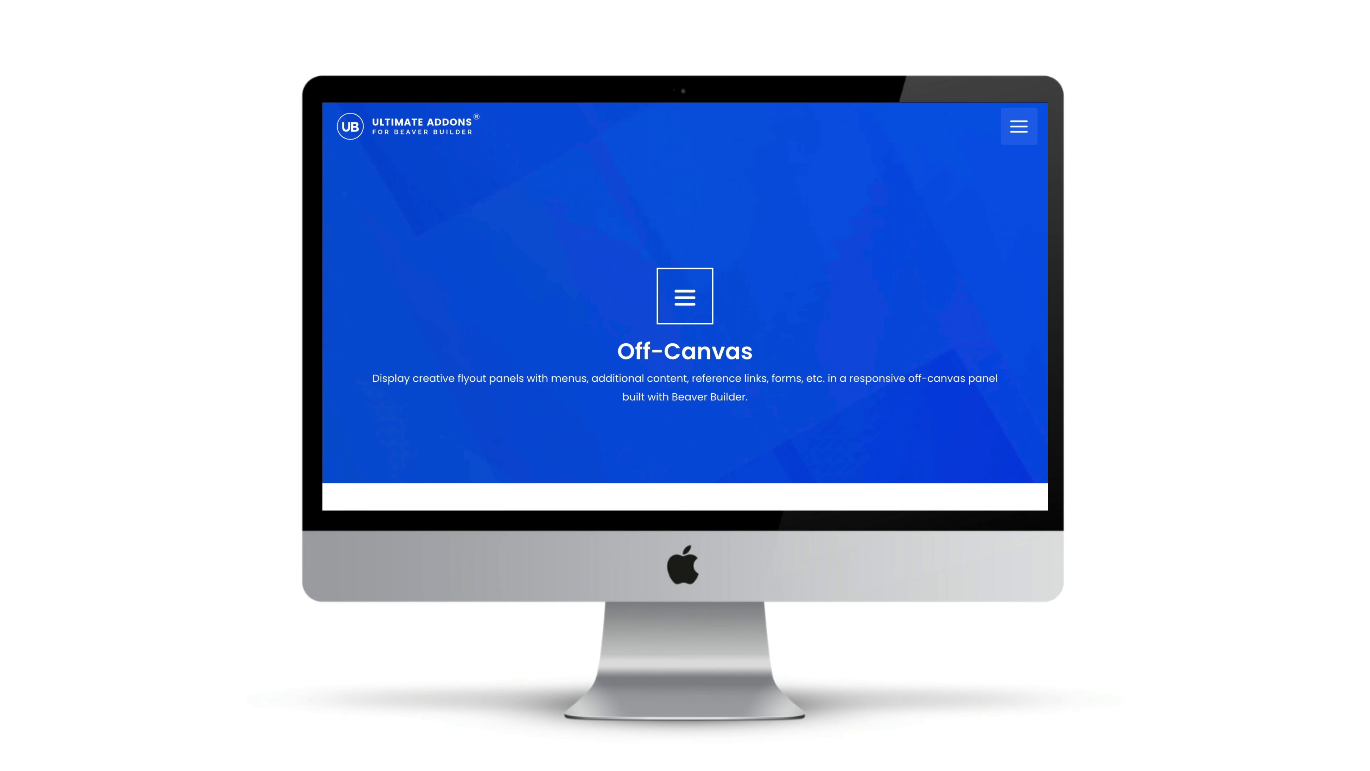
Scroll the demo page and preview its off-canvas menu flyout
scroll(685, 306, down, 8)
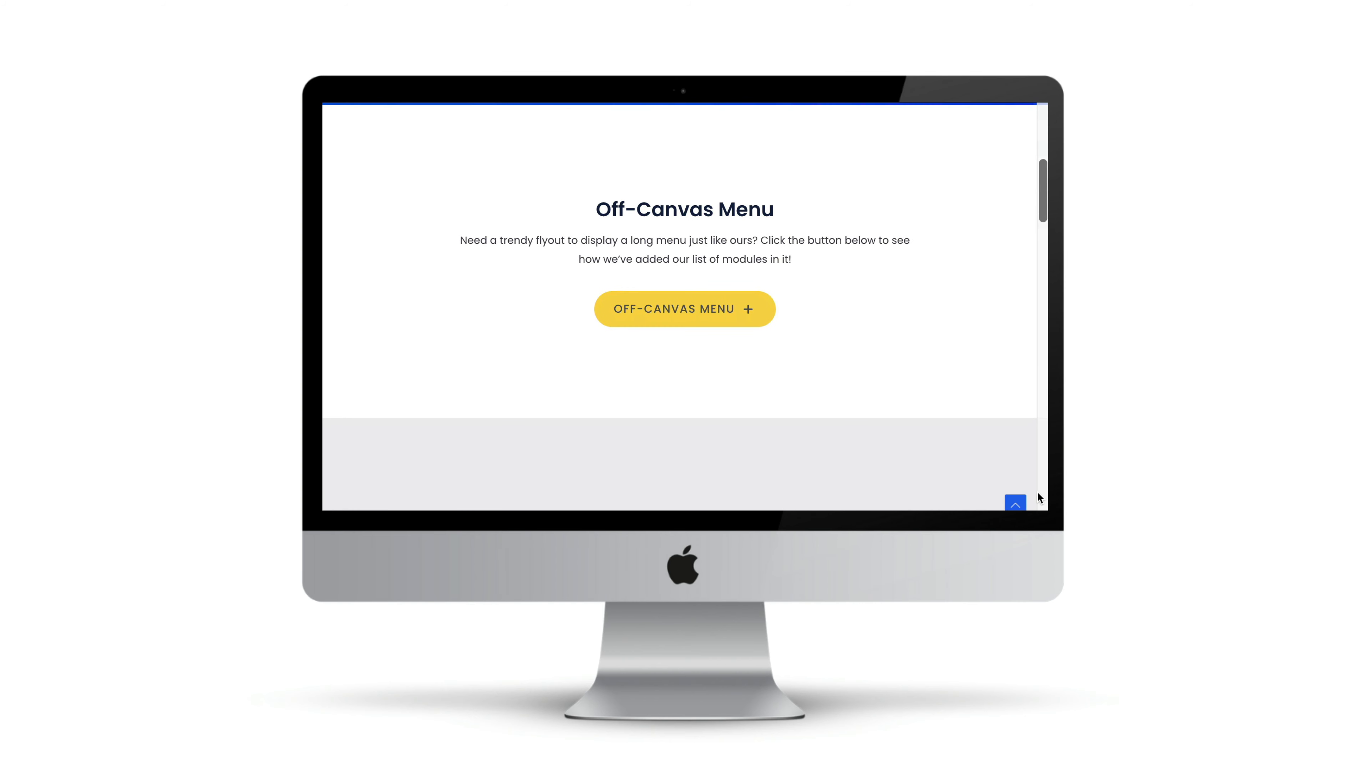
click(751, 322)
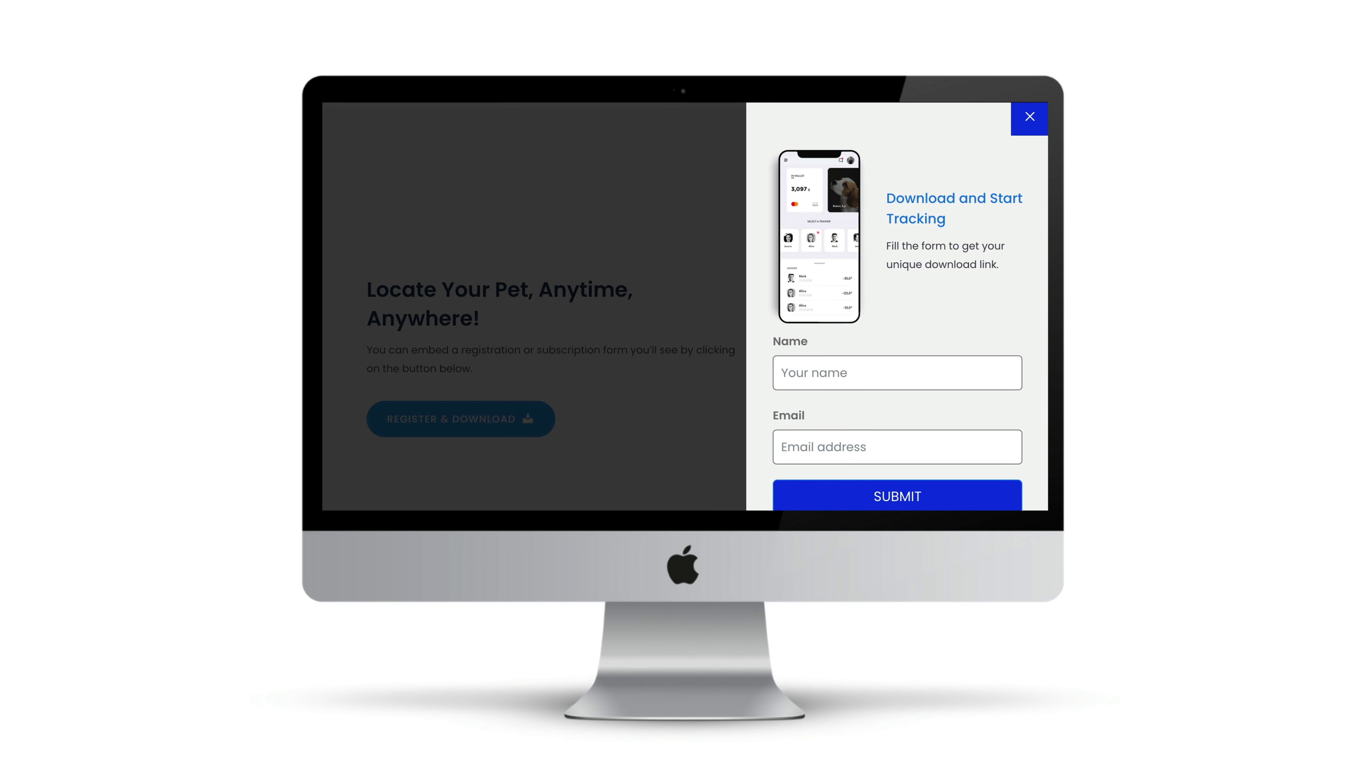
scroll(896, 307, down, 1)
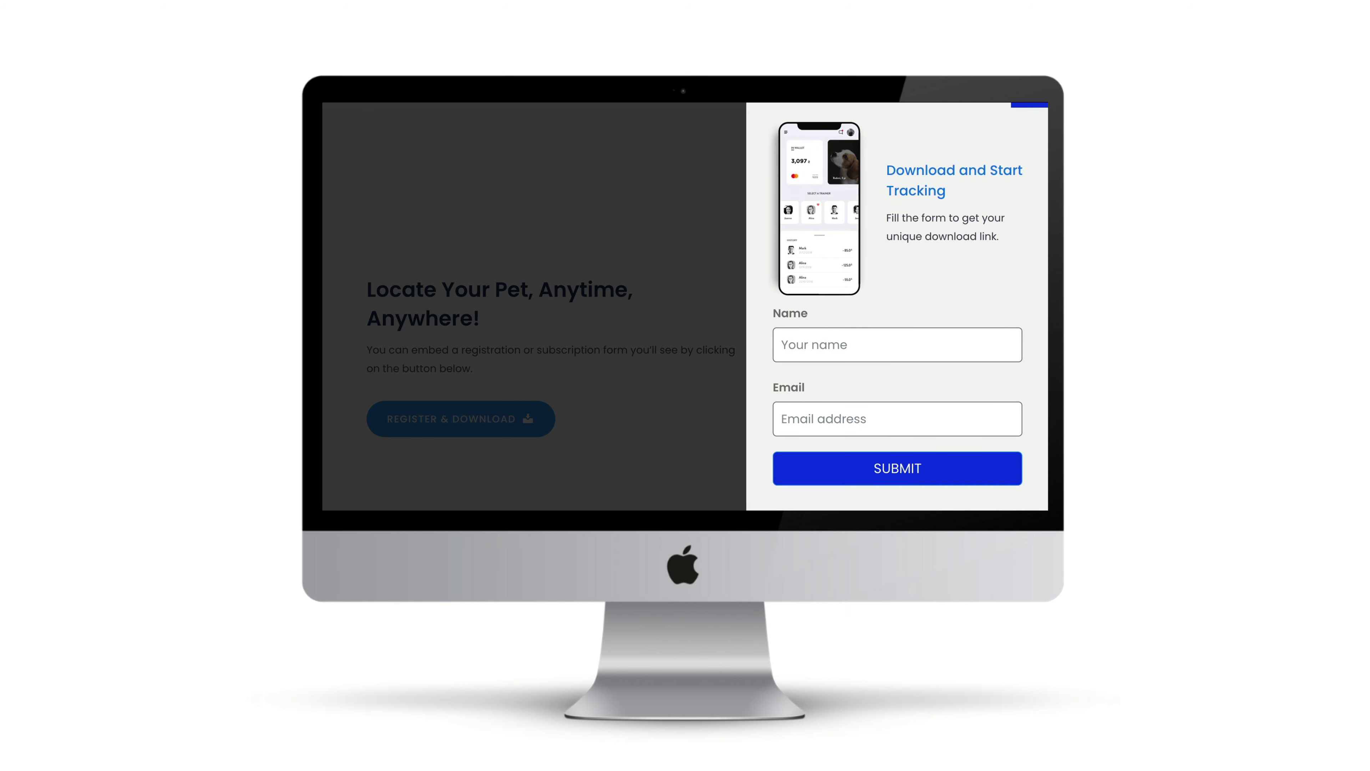
scroll(897, 310, up, 1)
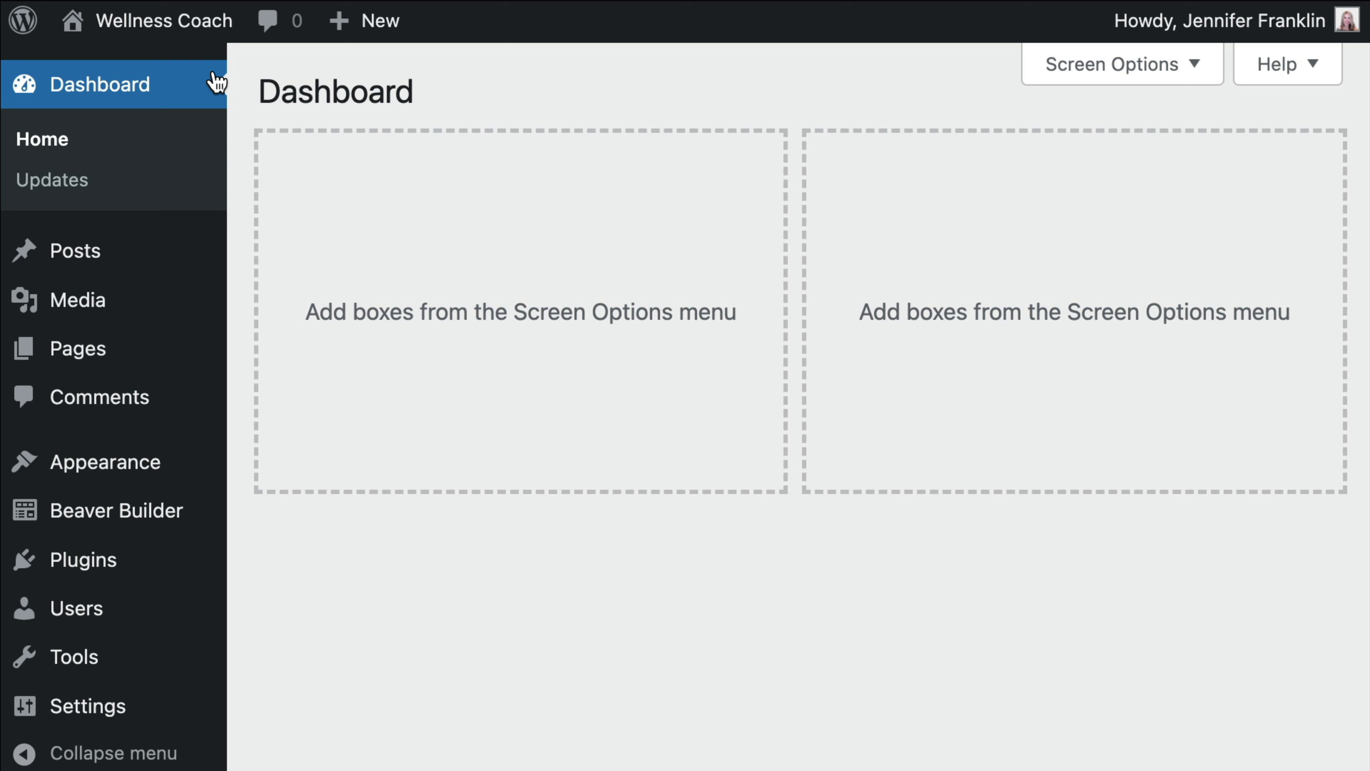
Check the Installed Plugins list for Beaver Builder, Beaver Themer and Ultimate Addons being active
click(175, 560)
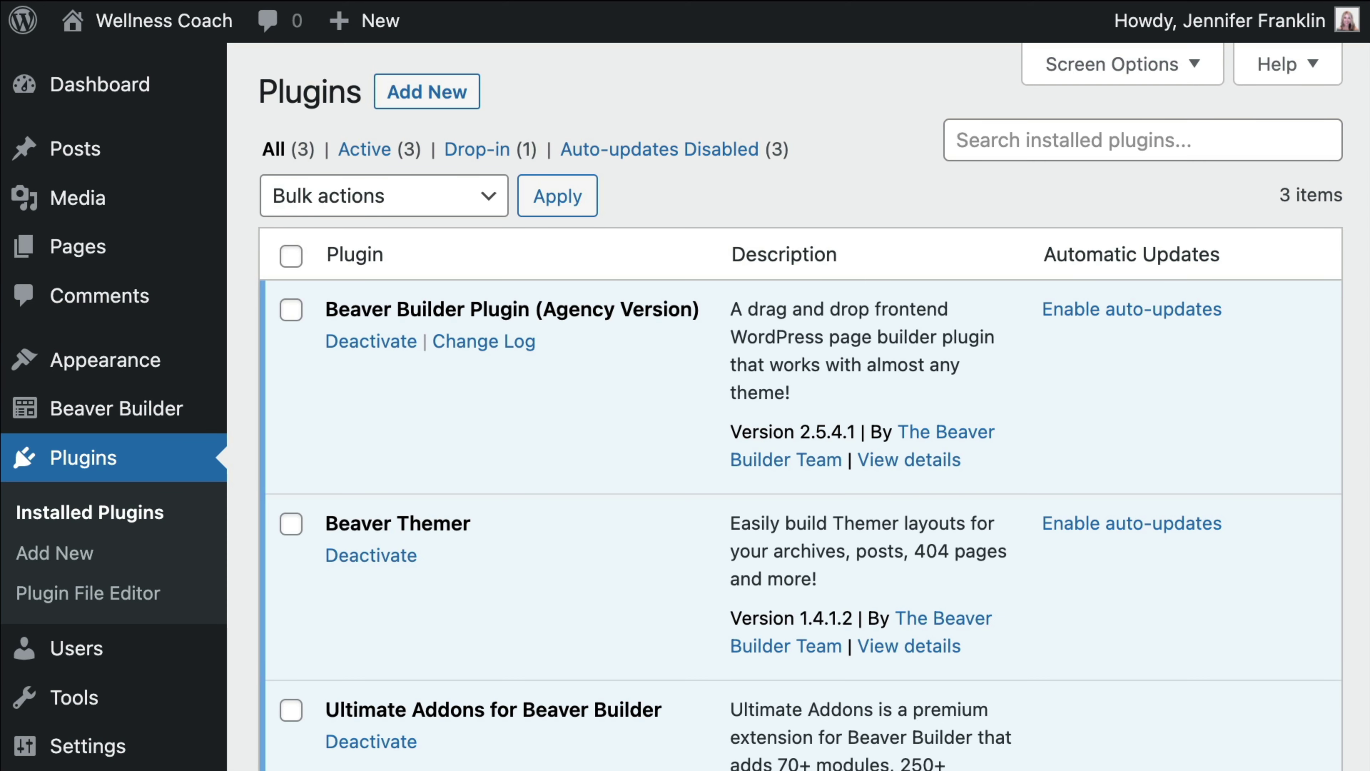
scroll(798, 432, down, 3)
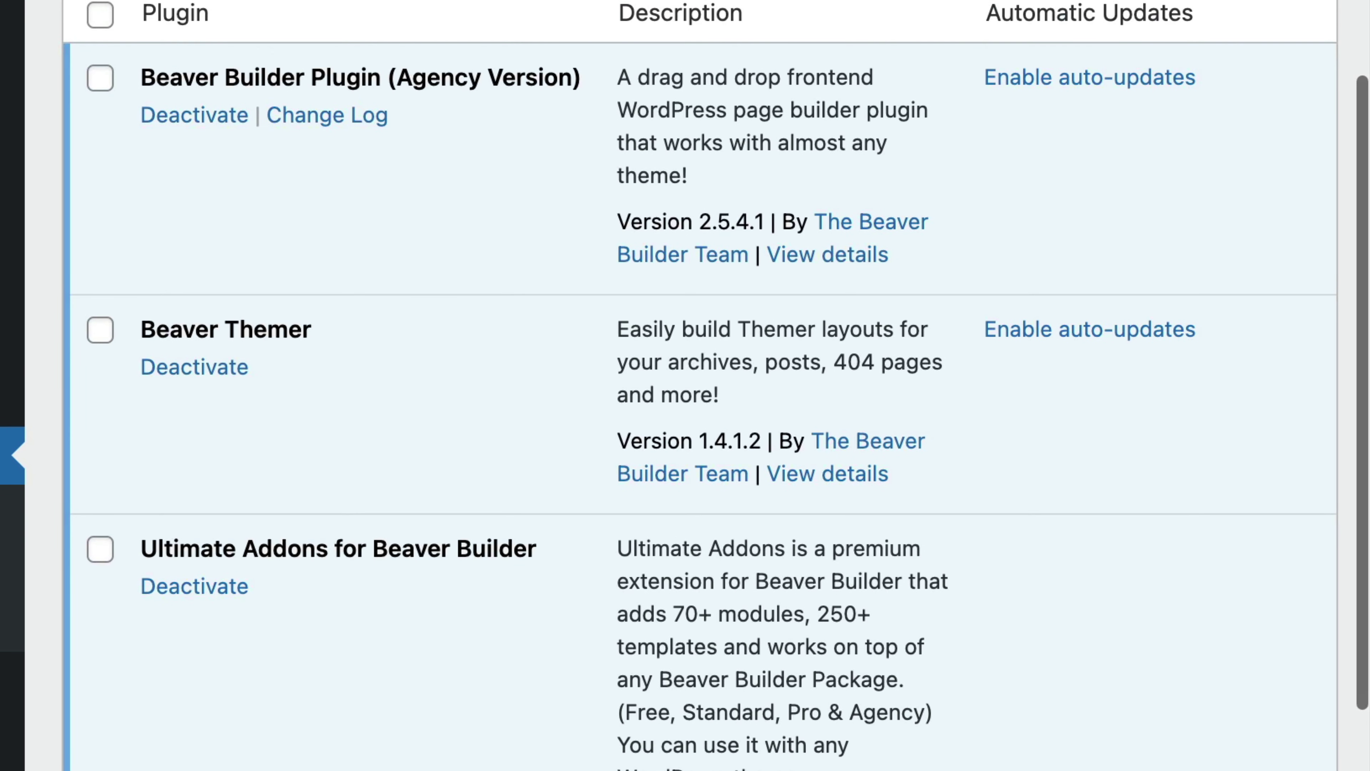
scroll(715, 385, down, 2)
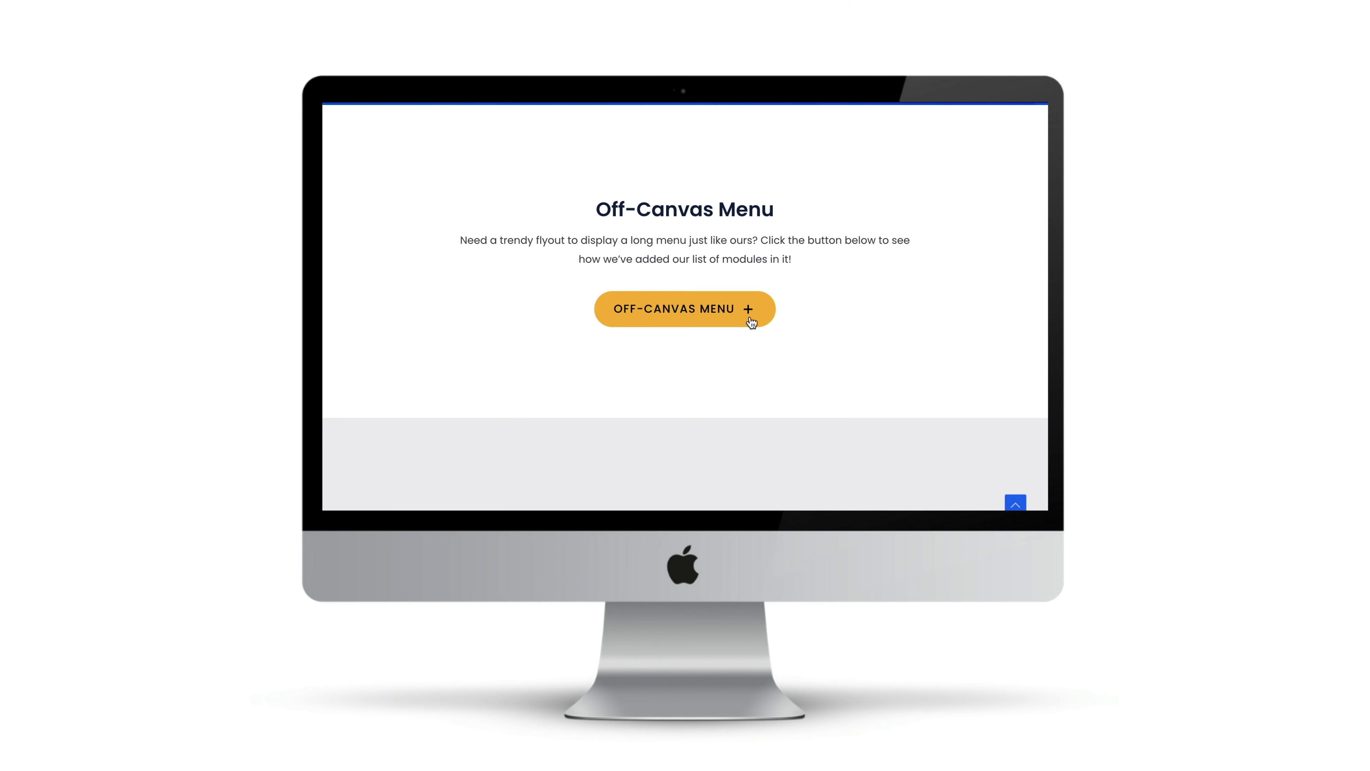
Preview the demo flyouts, opening and closing the GET STARTED 'What we Offer' panel
click(751, 322)
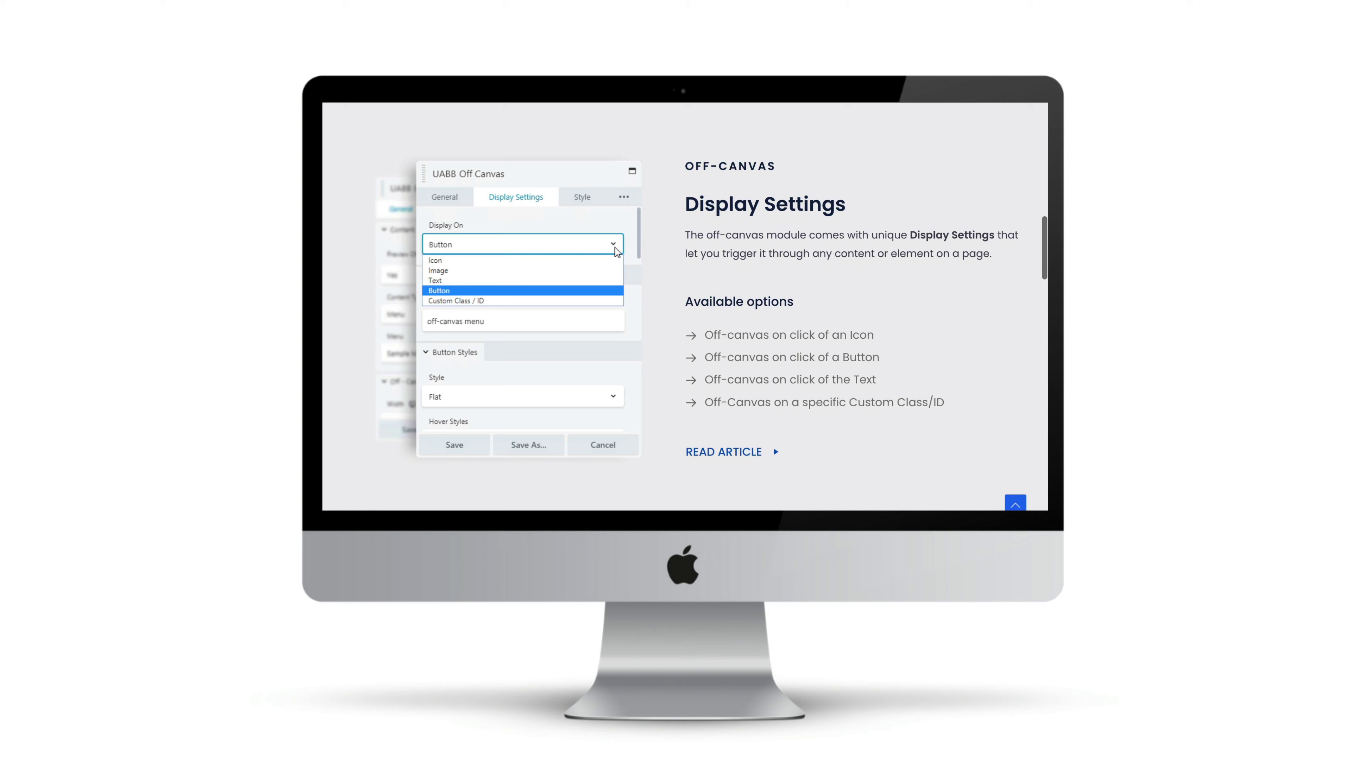
click(758, 456)
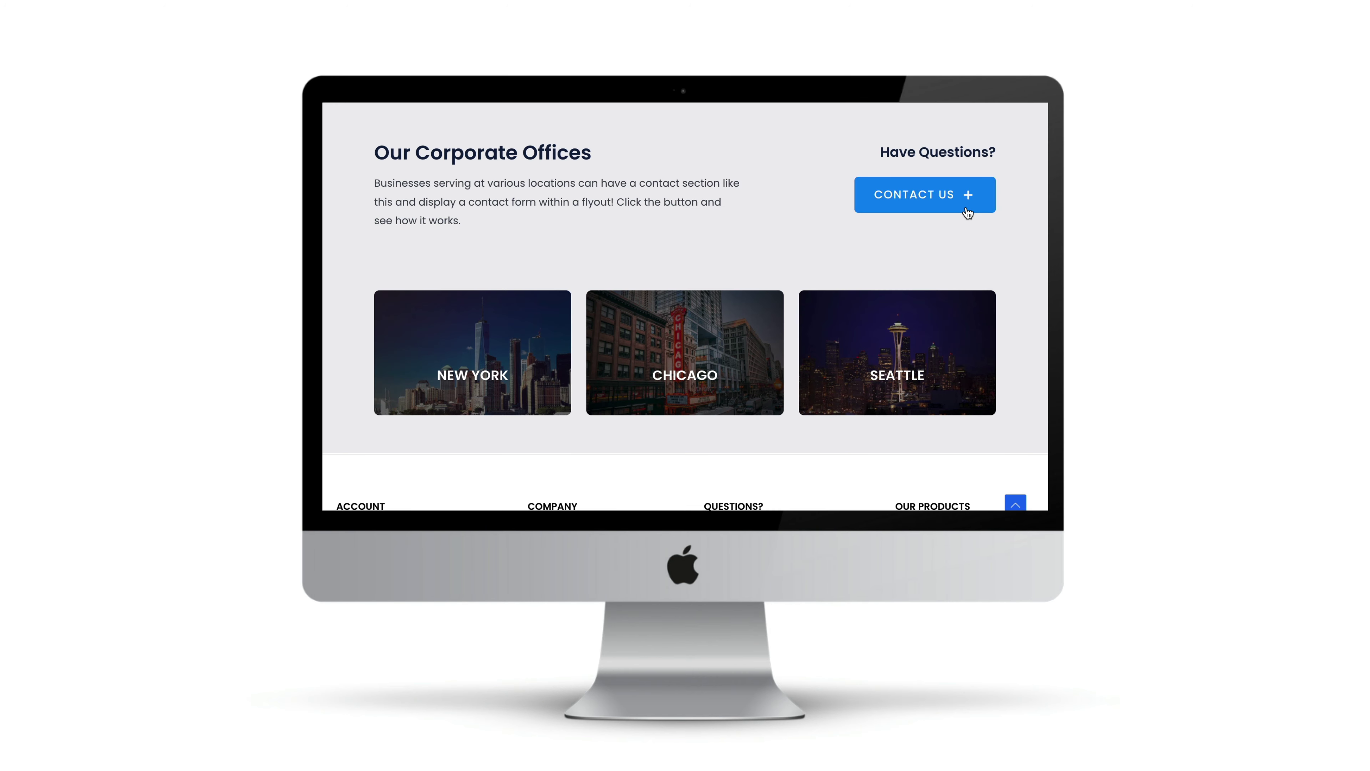
click(967, 212)
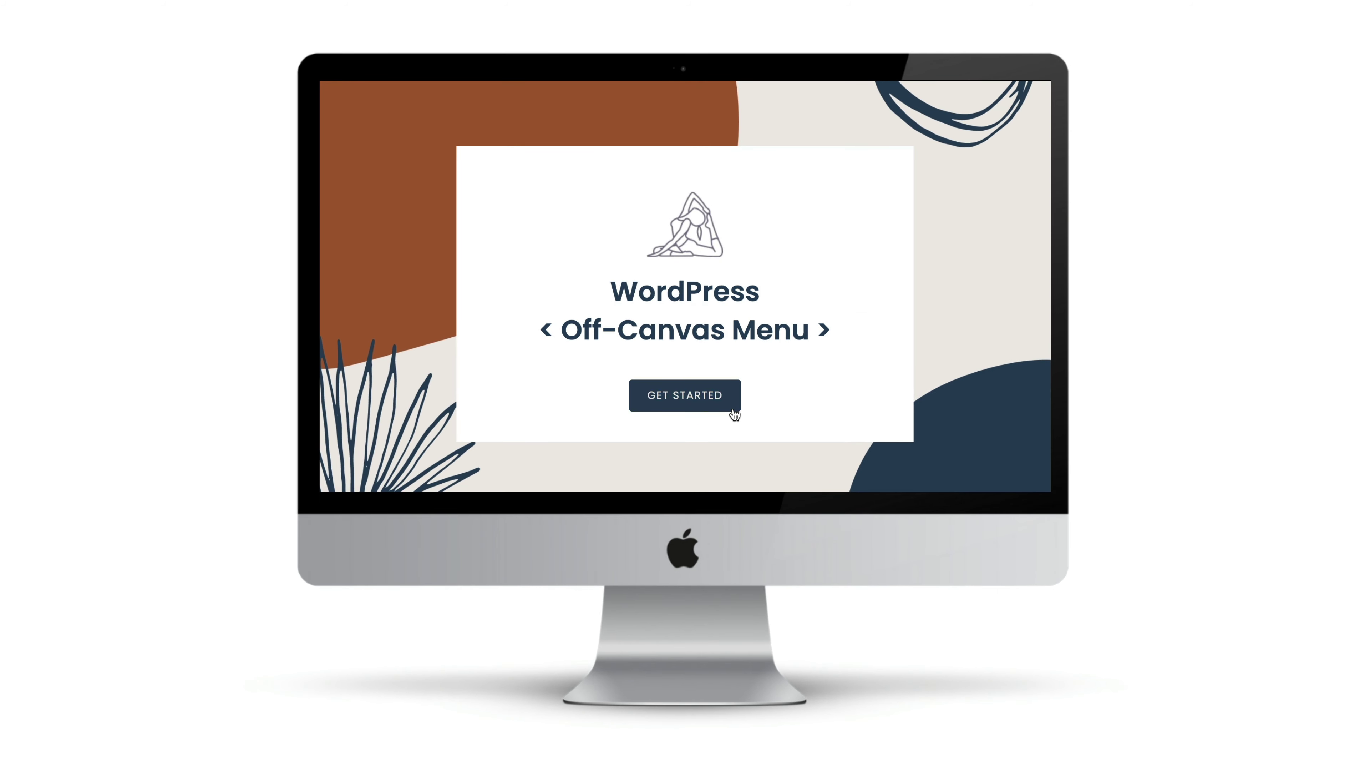
click(734, 411)
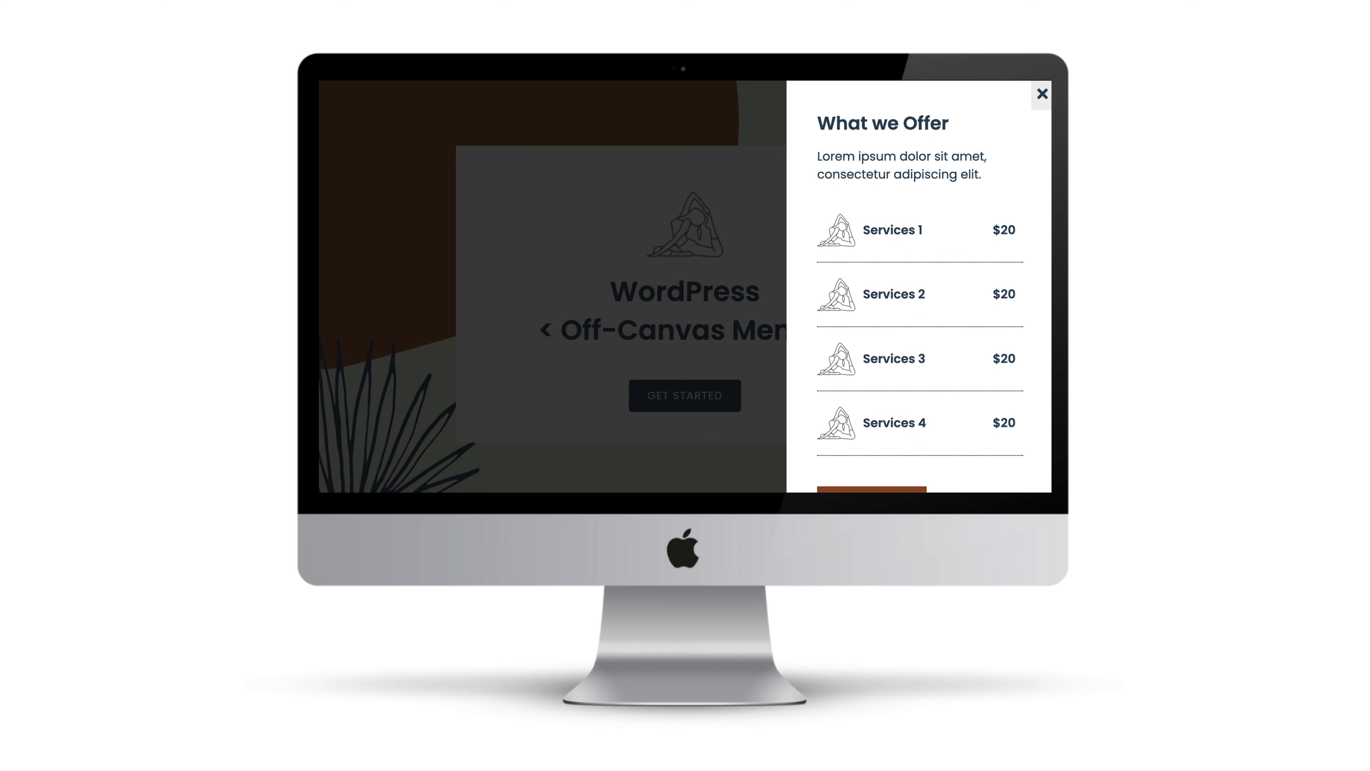
click(1042, 94)
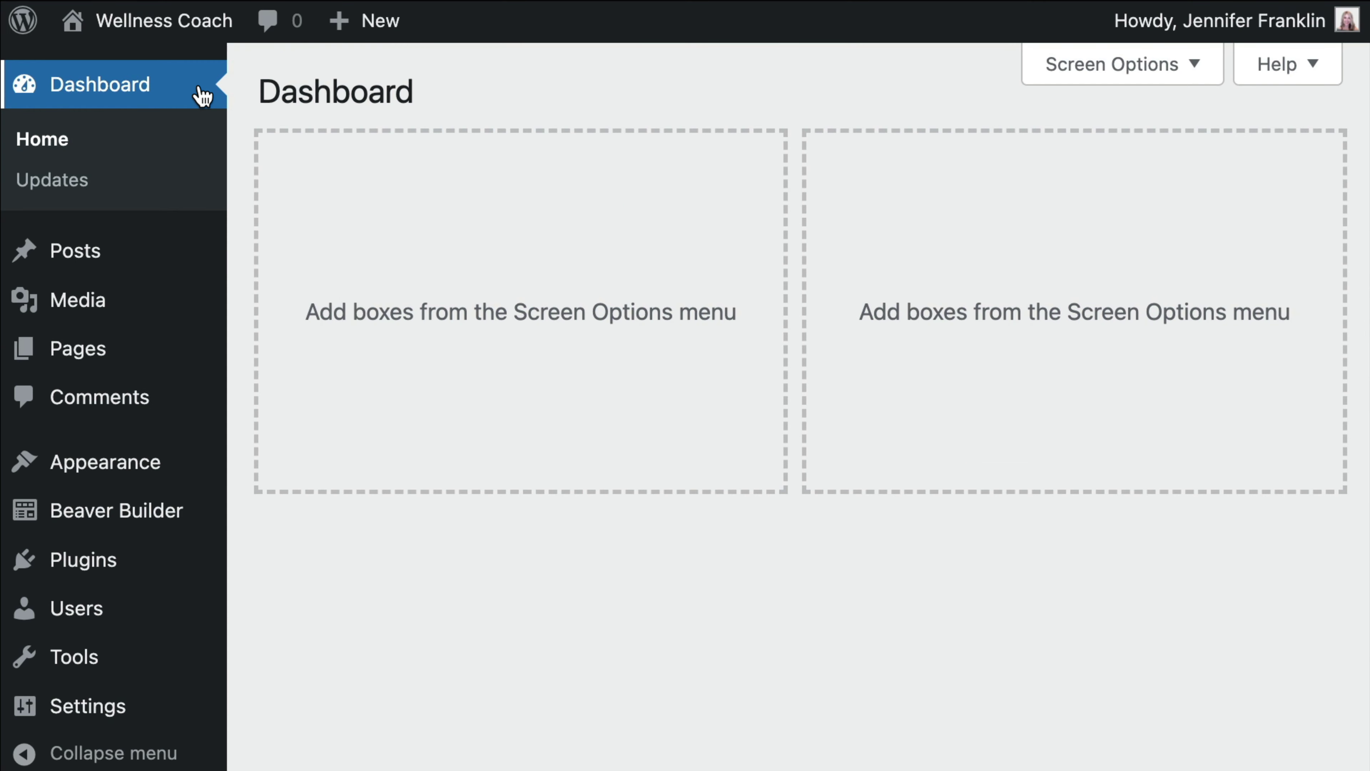
Create a Beaver Builder item titled 'Off-Canvas Content' with type Saved Row
mouse_move(212, 522)
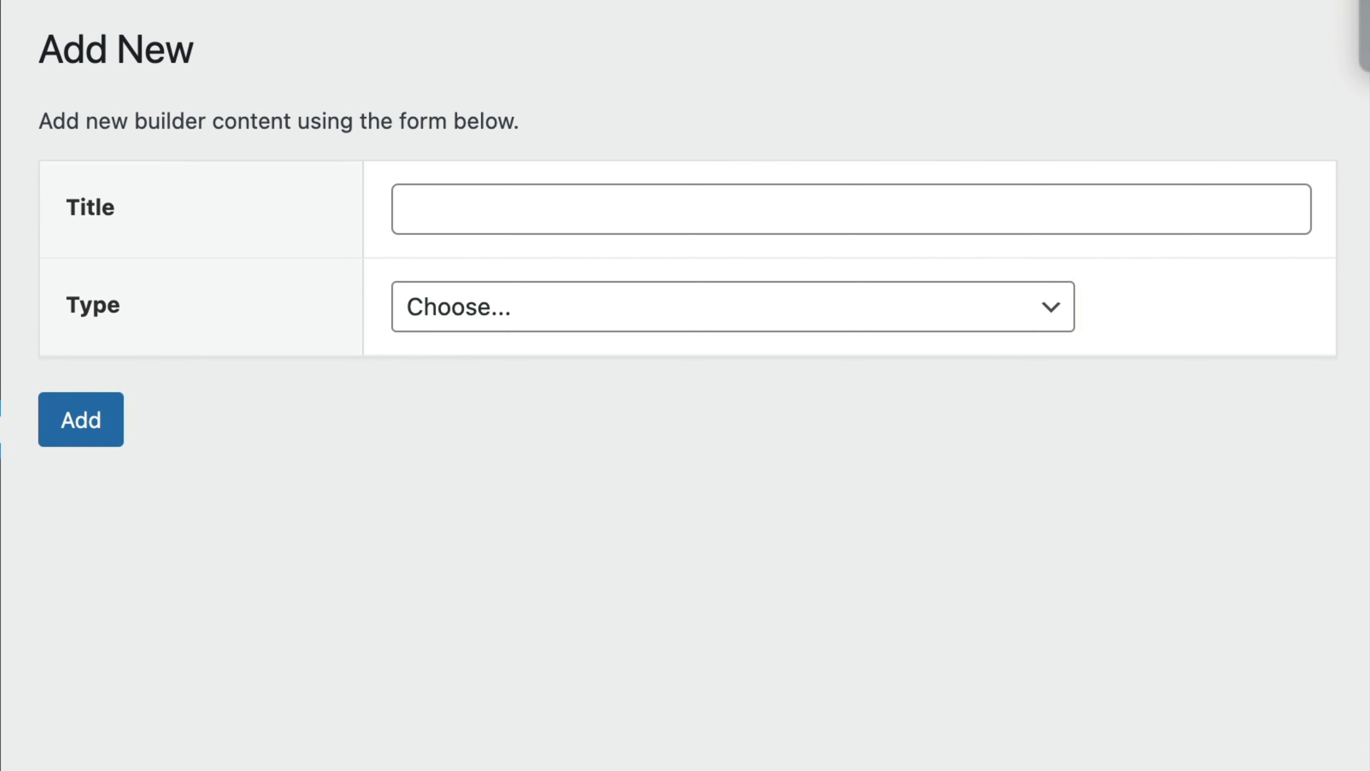
click(852, 209)
text(Off-Canvas Content)
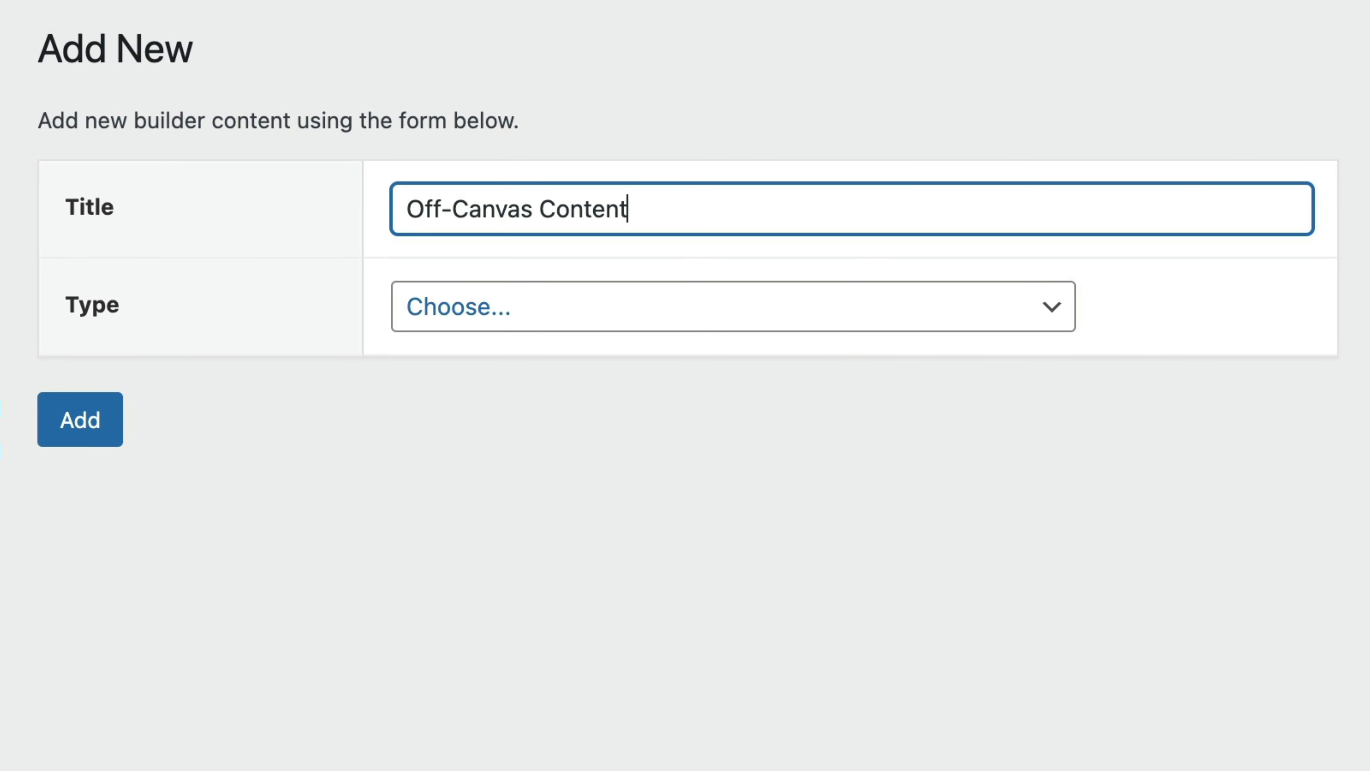
key(Tab)
key(space)
key(Down)
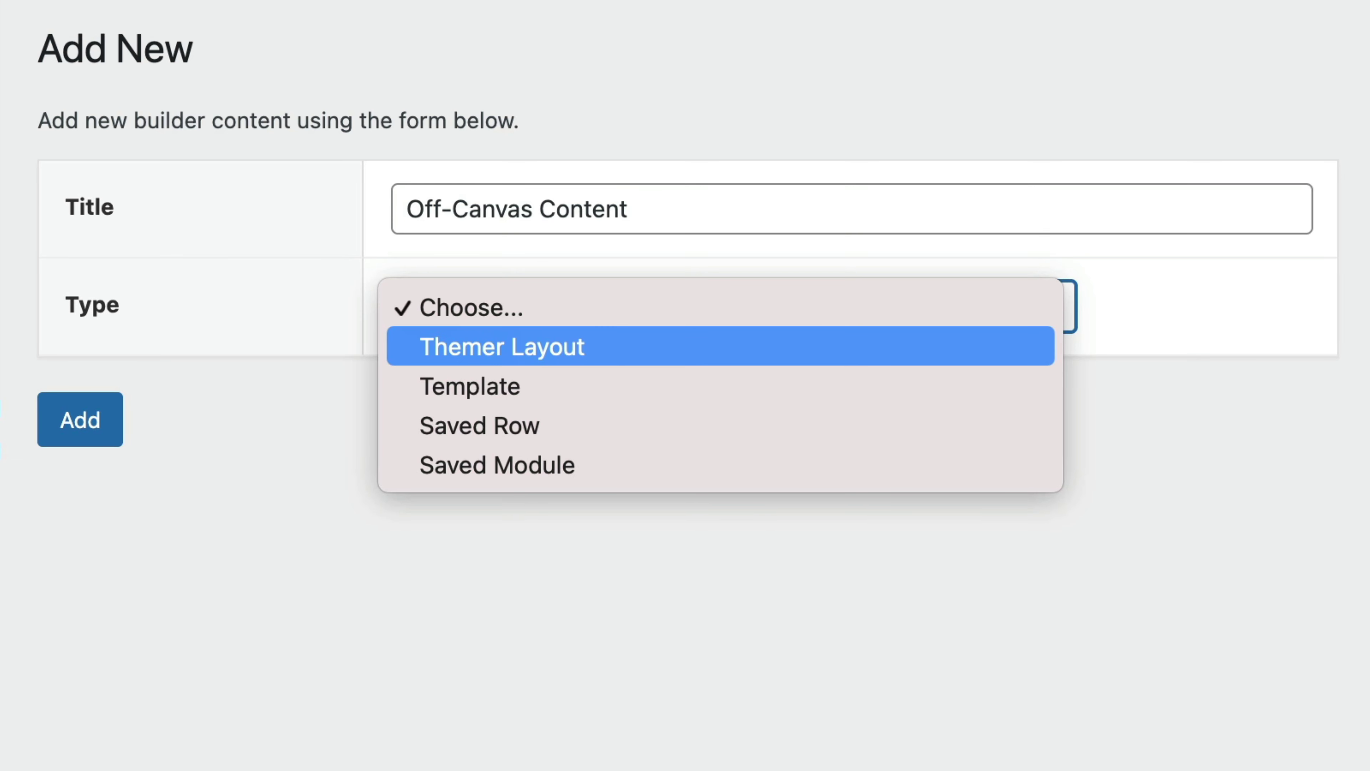
key(Down)
key(Down)
key(Down)
key(Up)
key(Return)
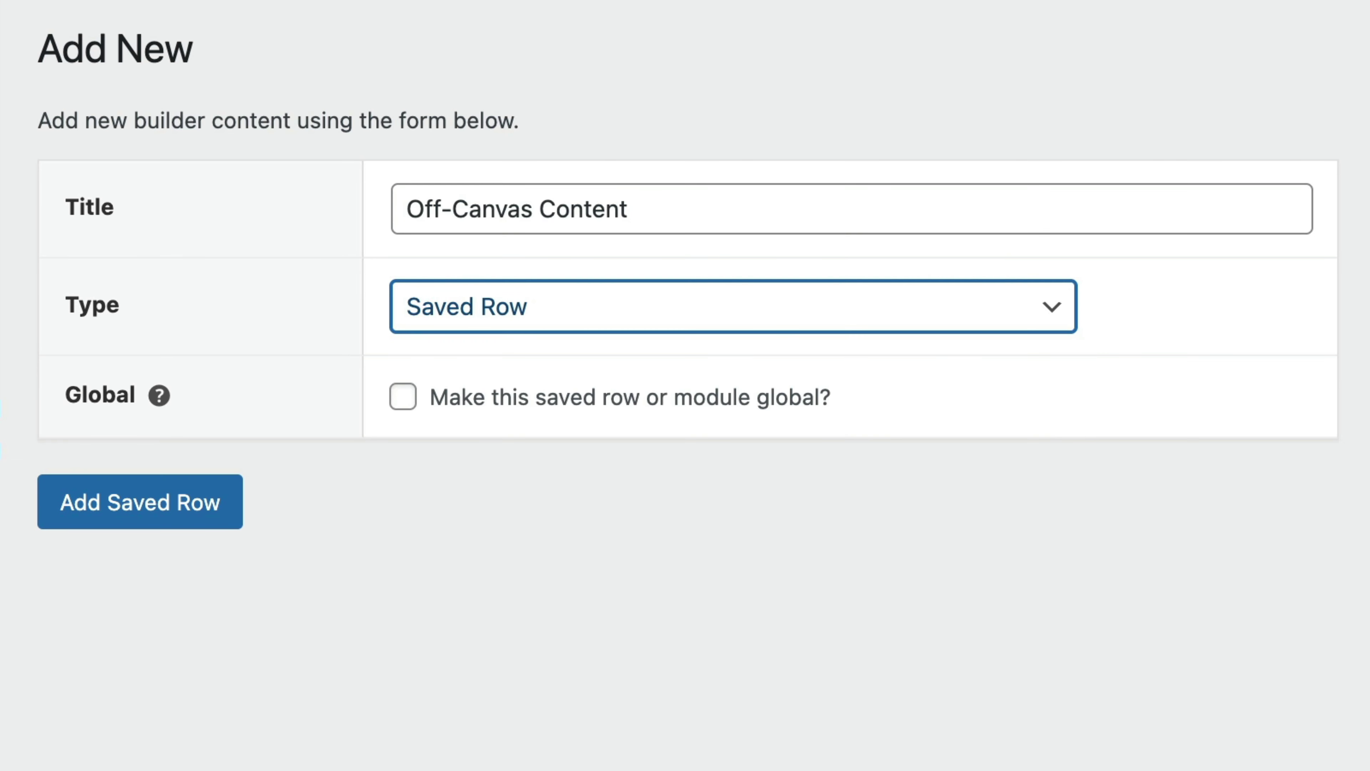
click(230, 521)
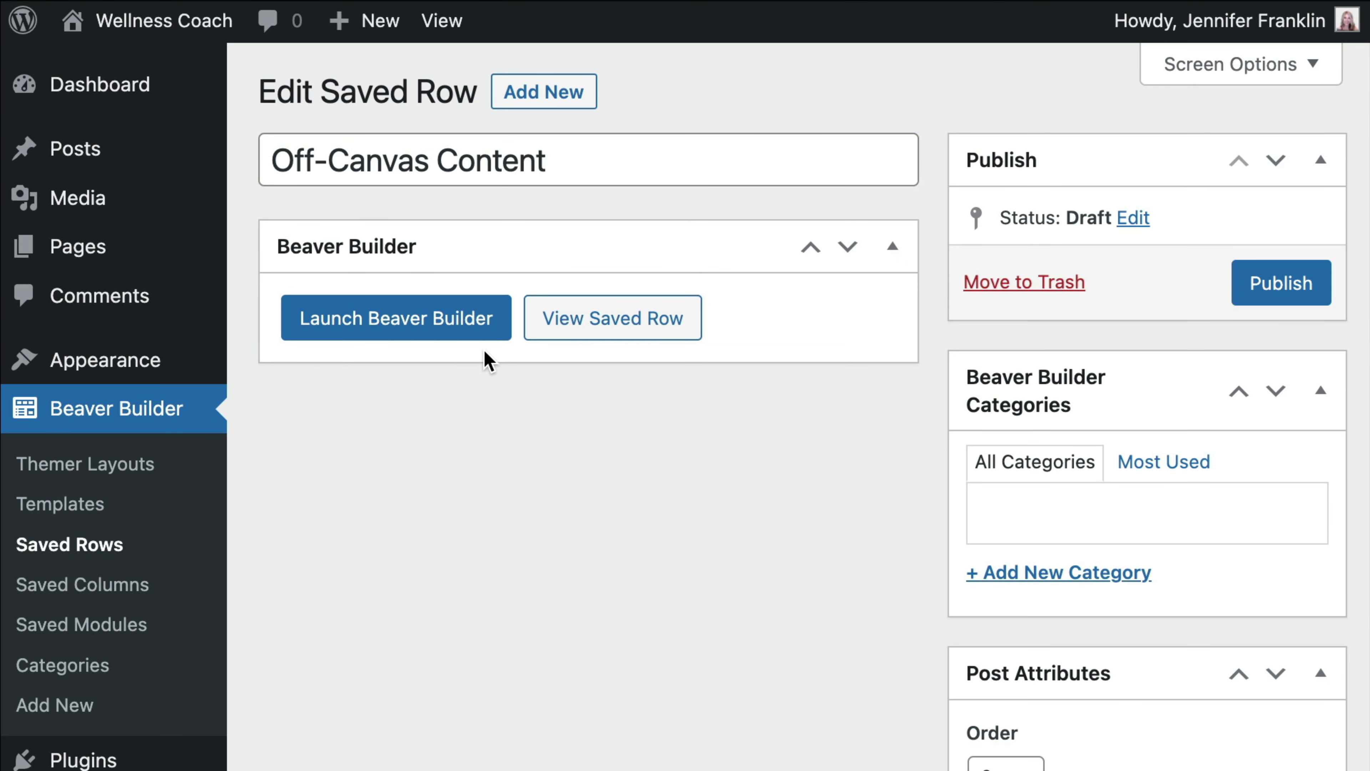
Add a 'What we Offer' Heading module to the saved row
click(503, 340)
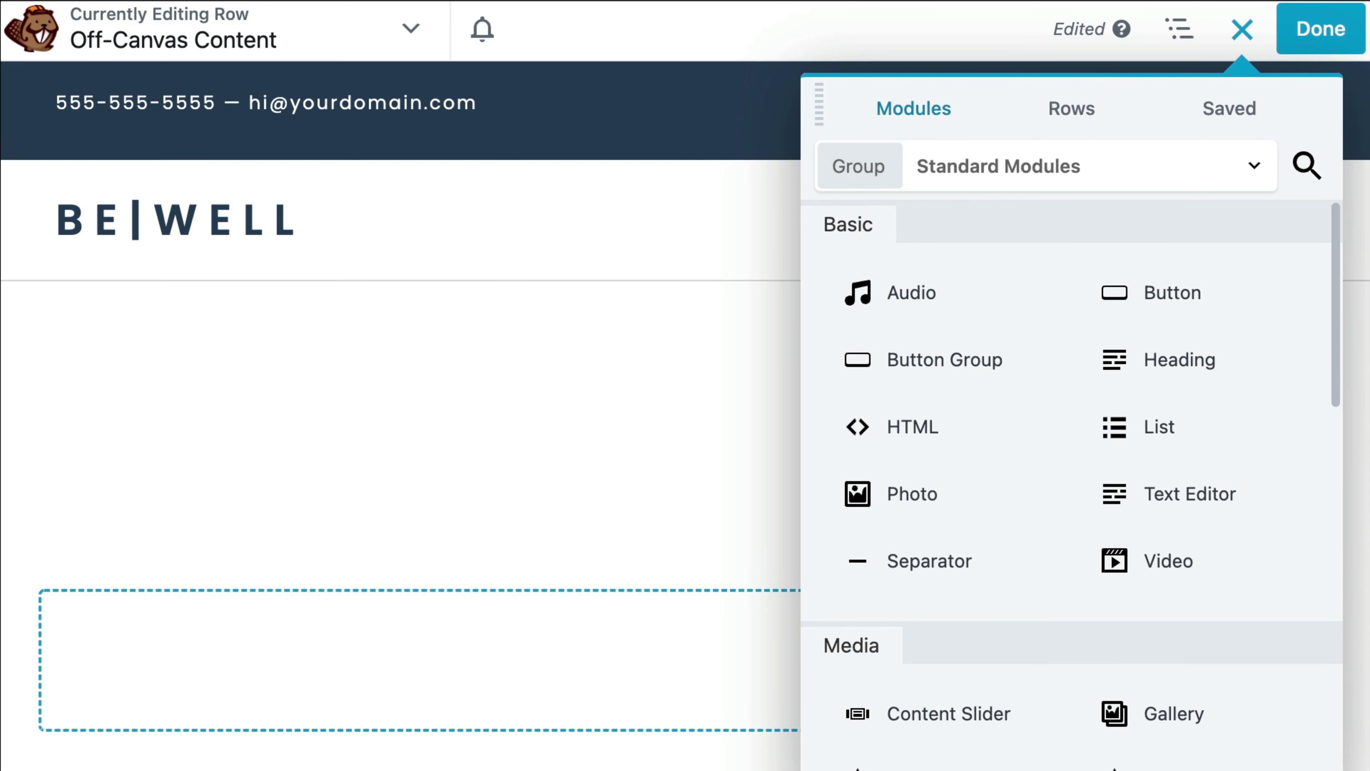
drag(1159, 359, 611, 696)
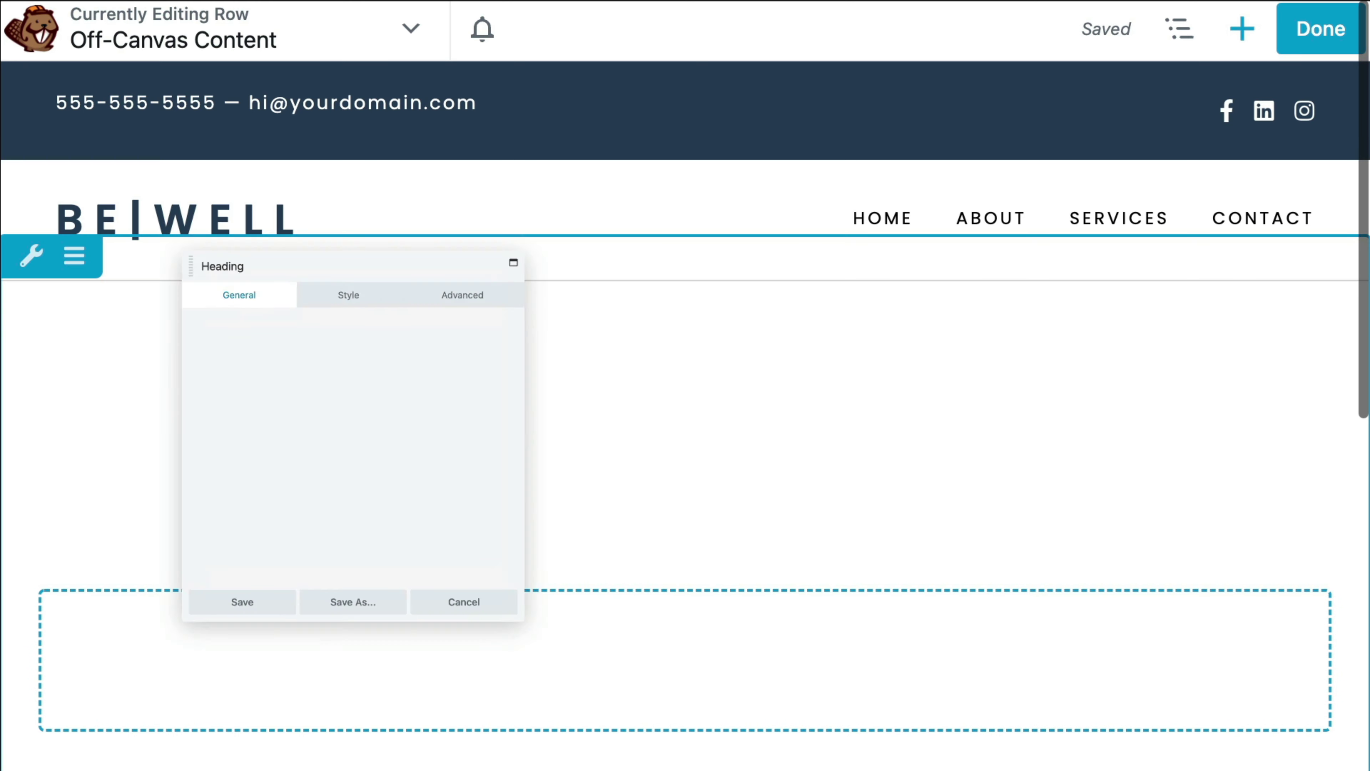
text(What we Offer)
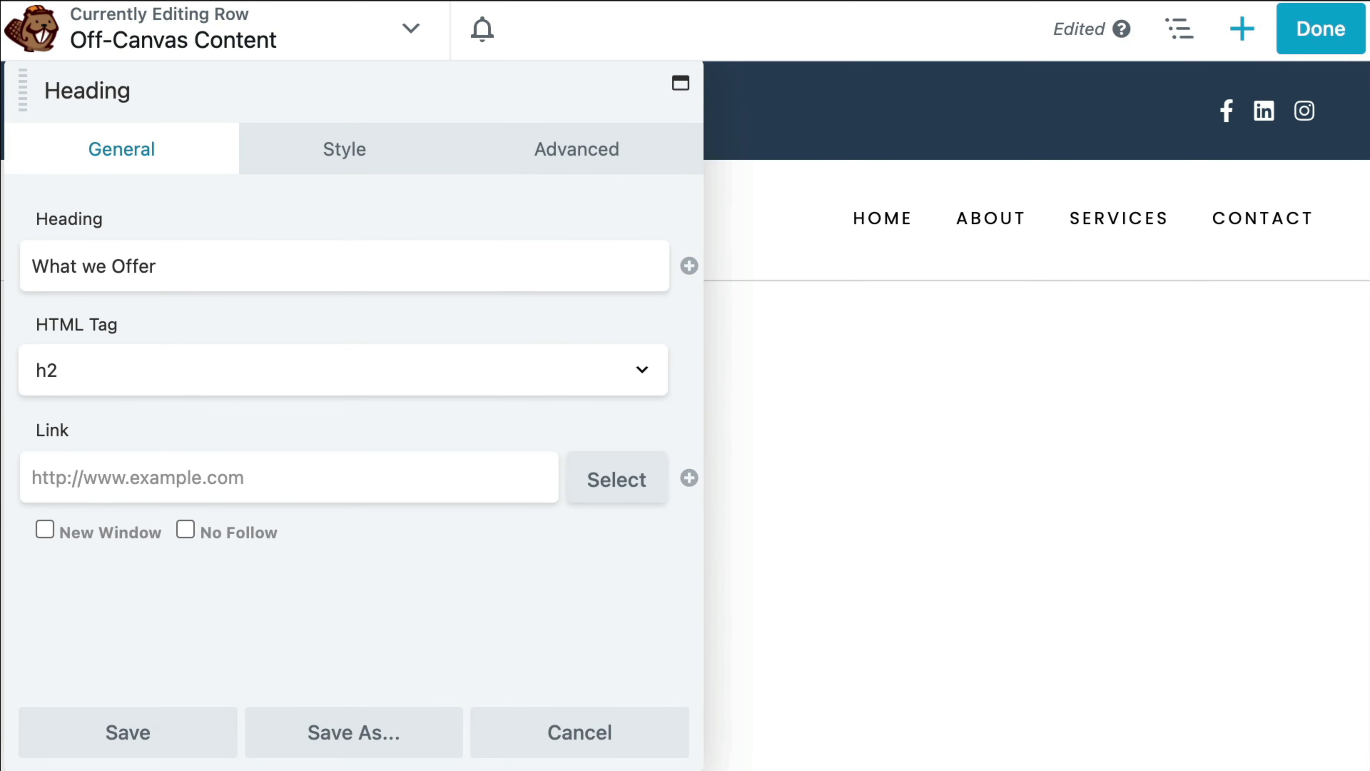
click(128, 732)
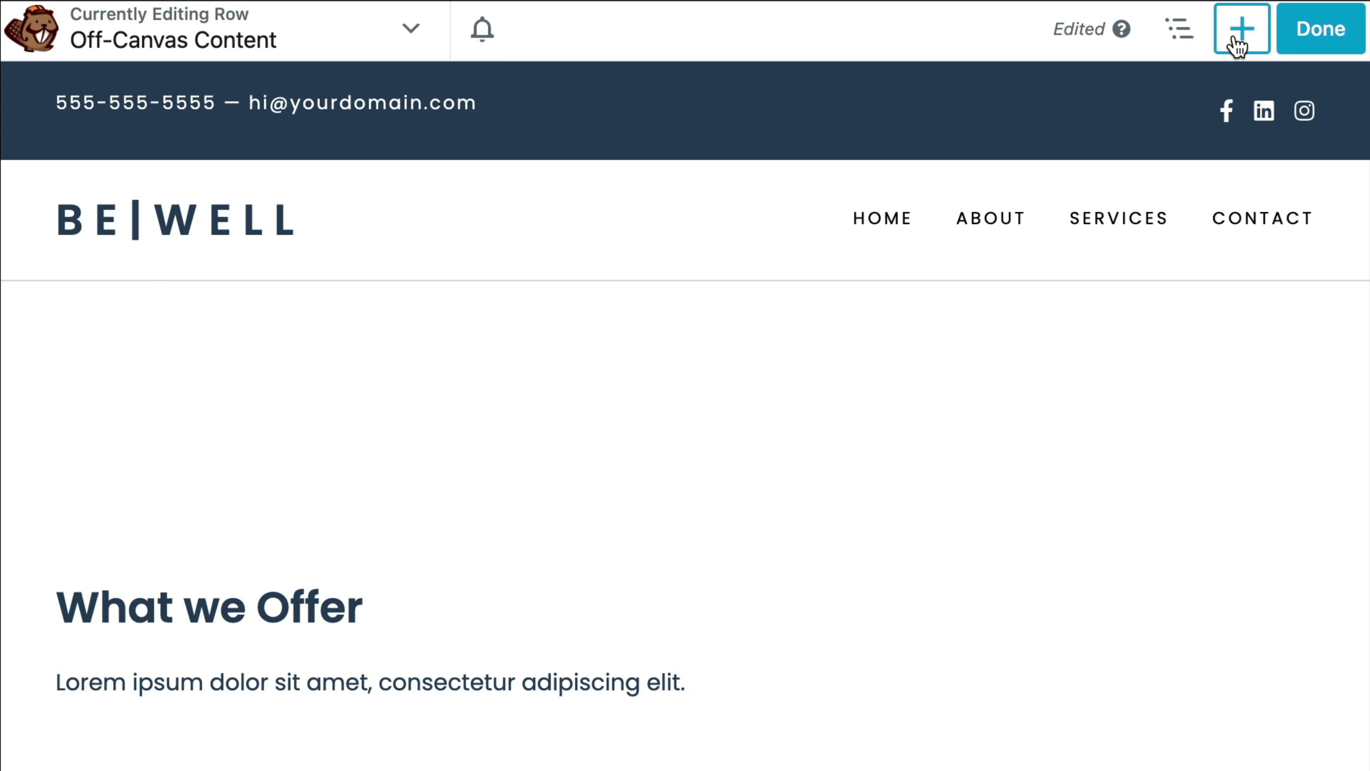
Add a UABB Price List module below the intro text
click(1241, 29)
click(1232, 187)
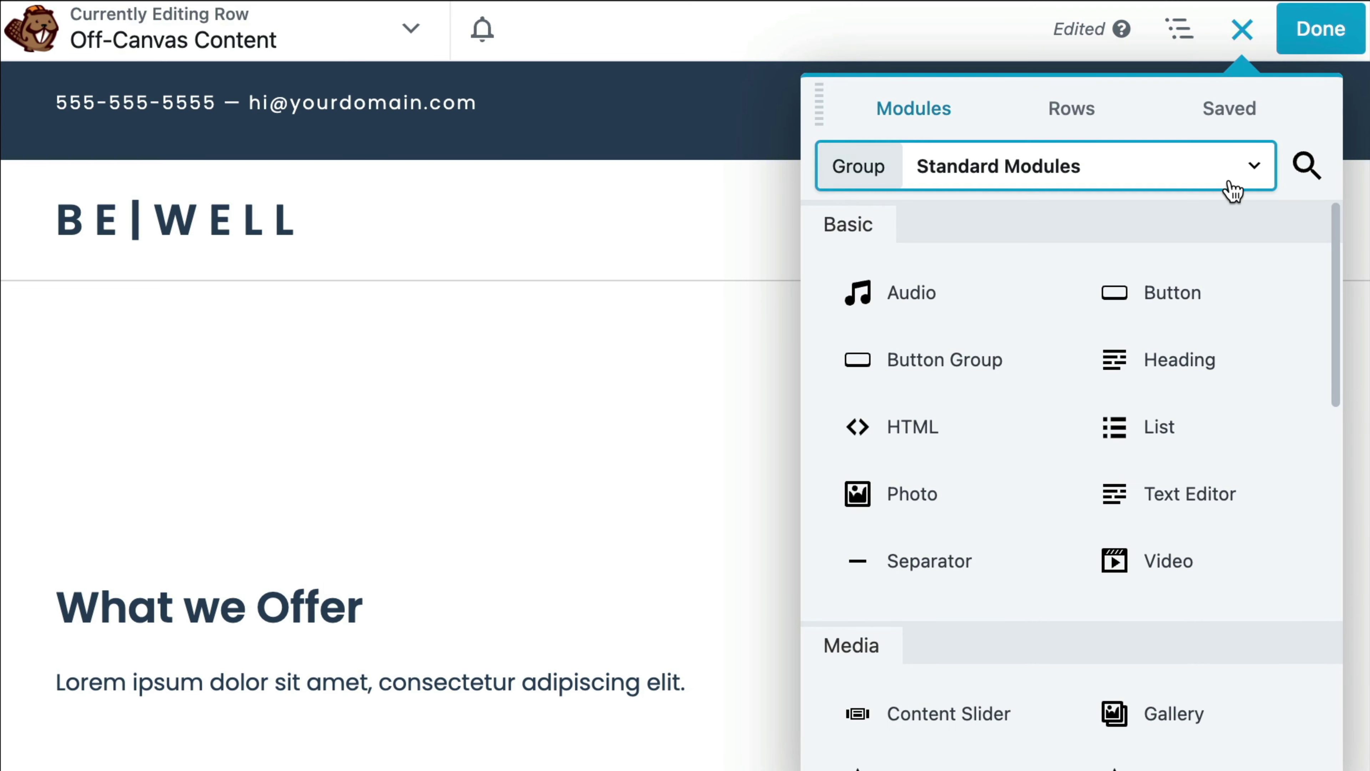
click(1193, 324)
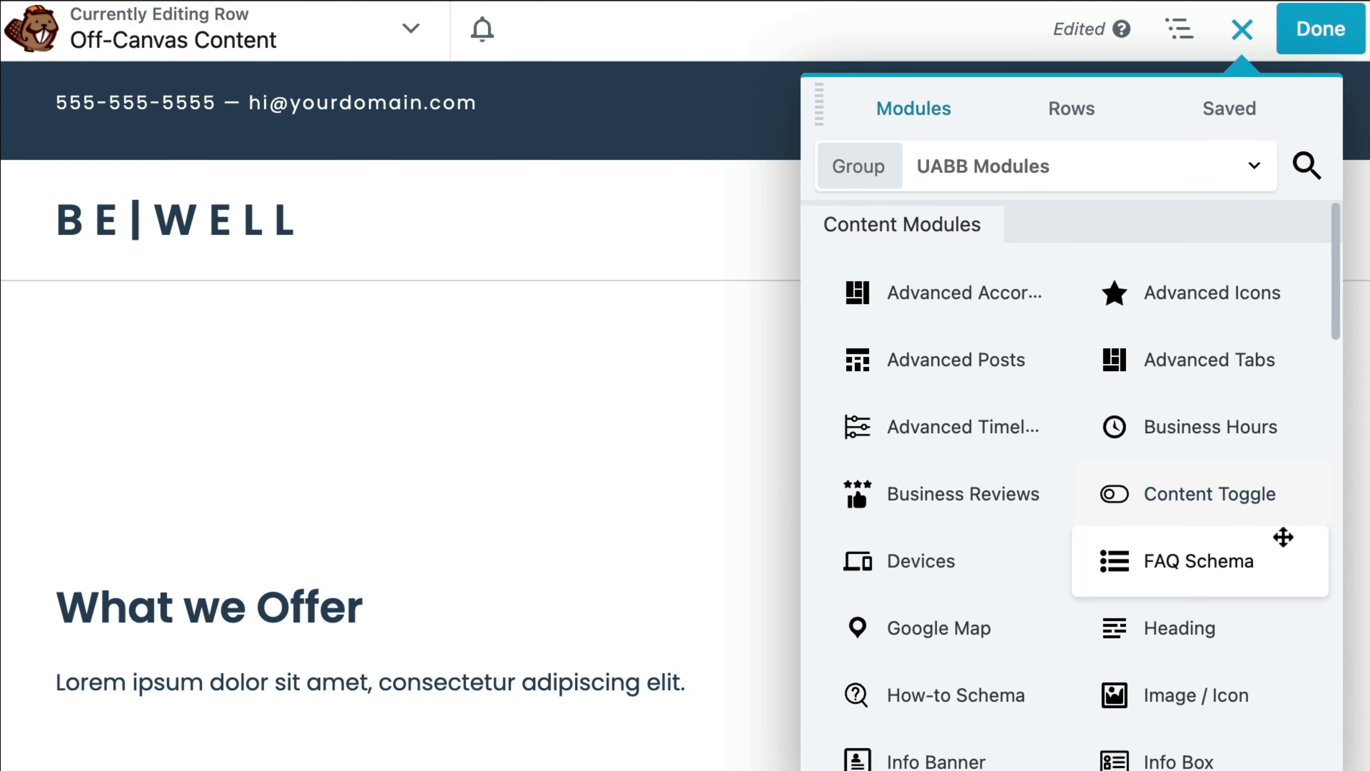
scroll(1278, 548, down, 2)
scroll(1283, 537, down, 6)
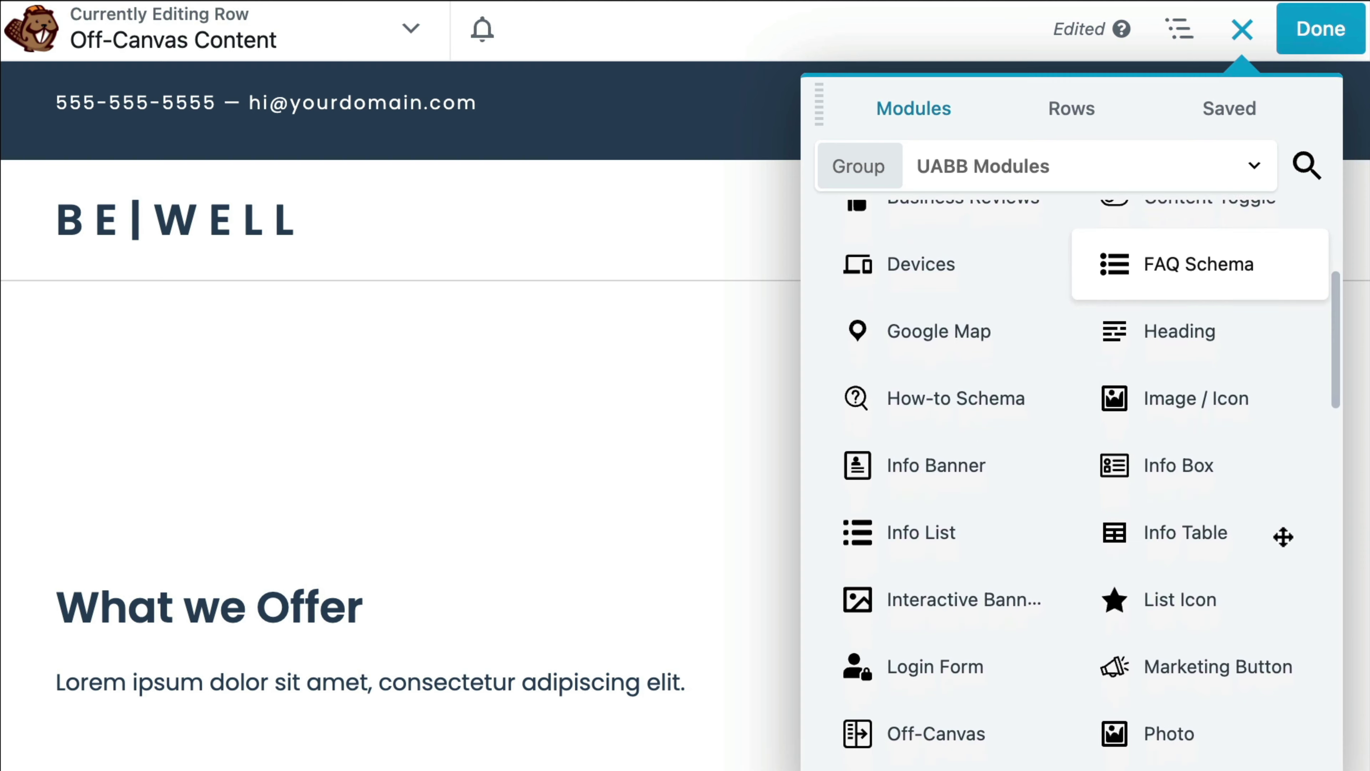
scroll(1284, 537, down, 3)
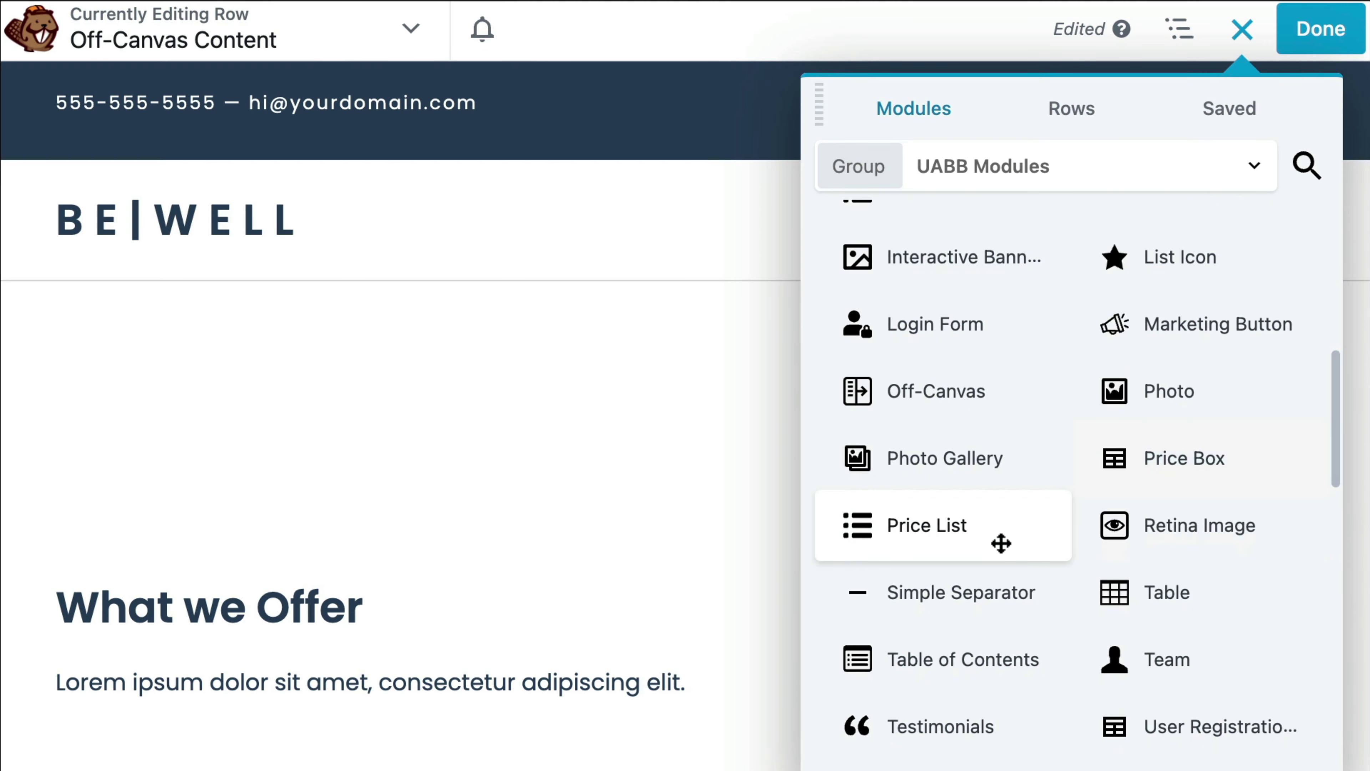
drag(912, 545, 998, 734)
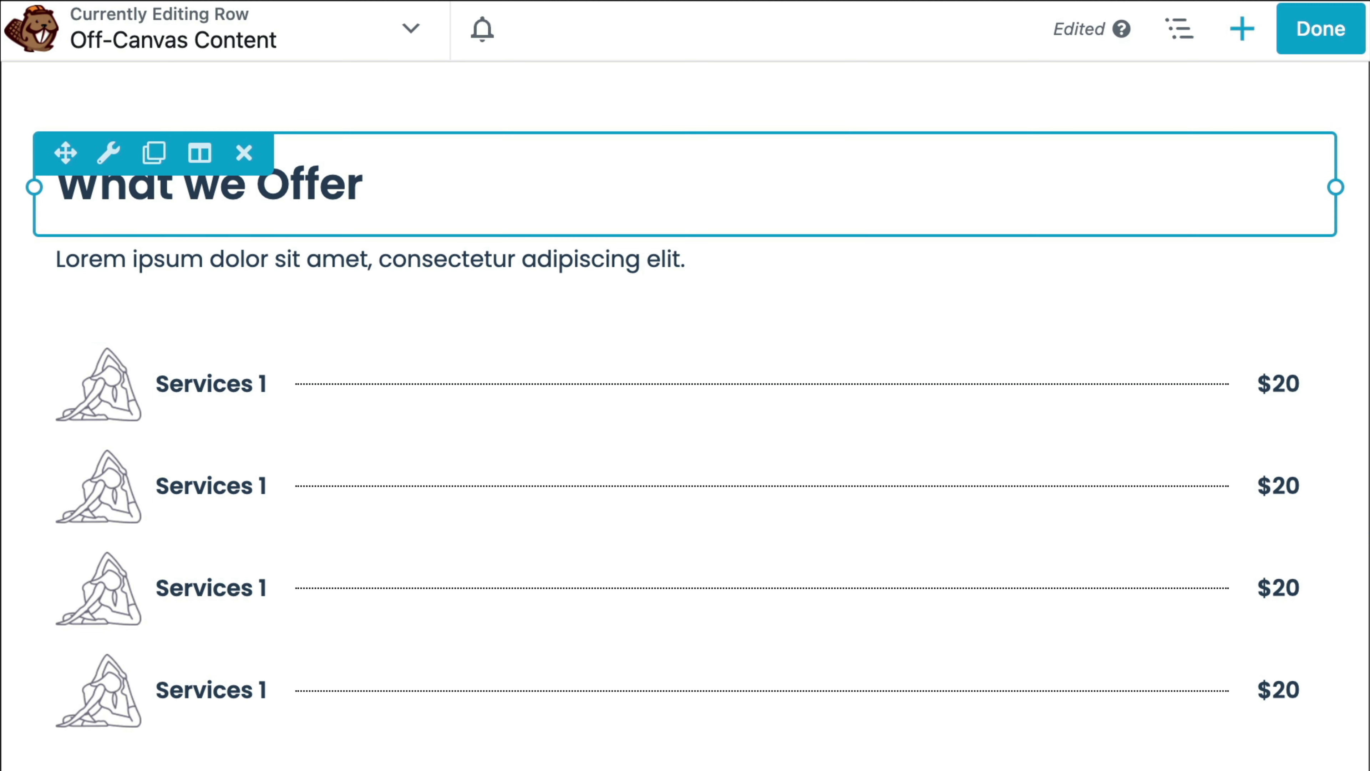
Add a Standard Modules Button below the services list and finish editing the row
click(1246, 38)
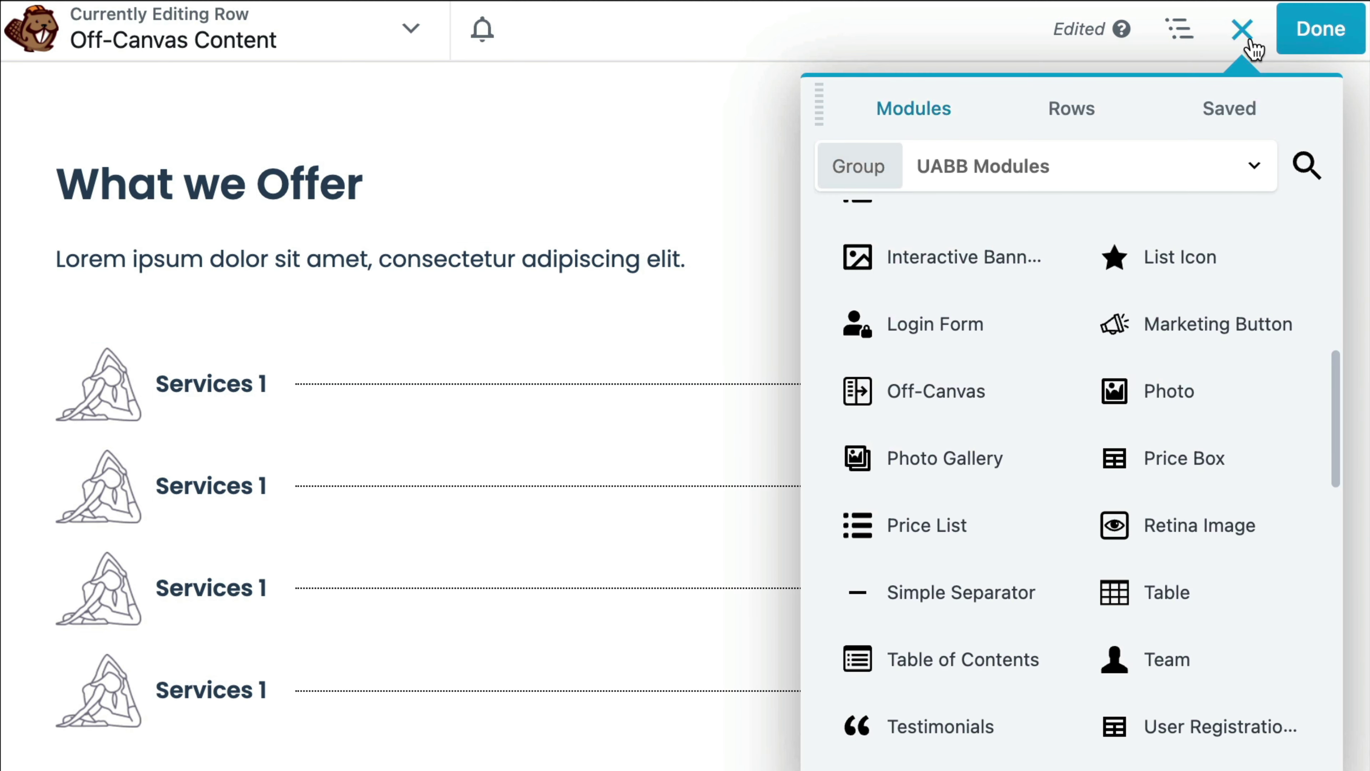
click(1206, 184)
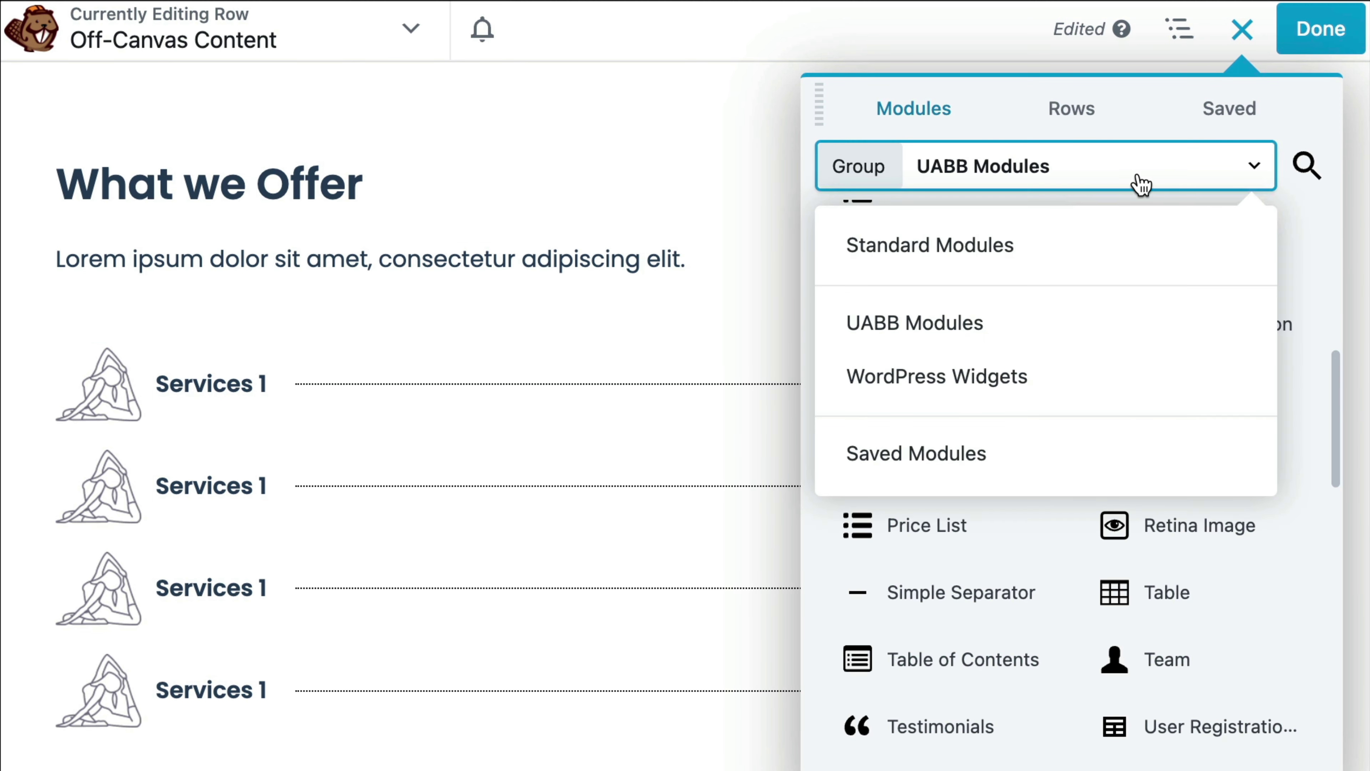
click(1089, 243)
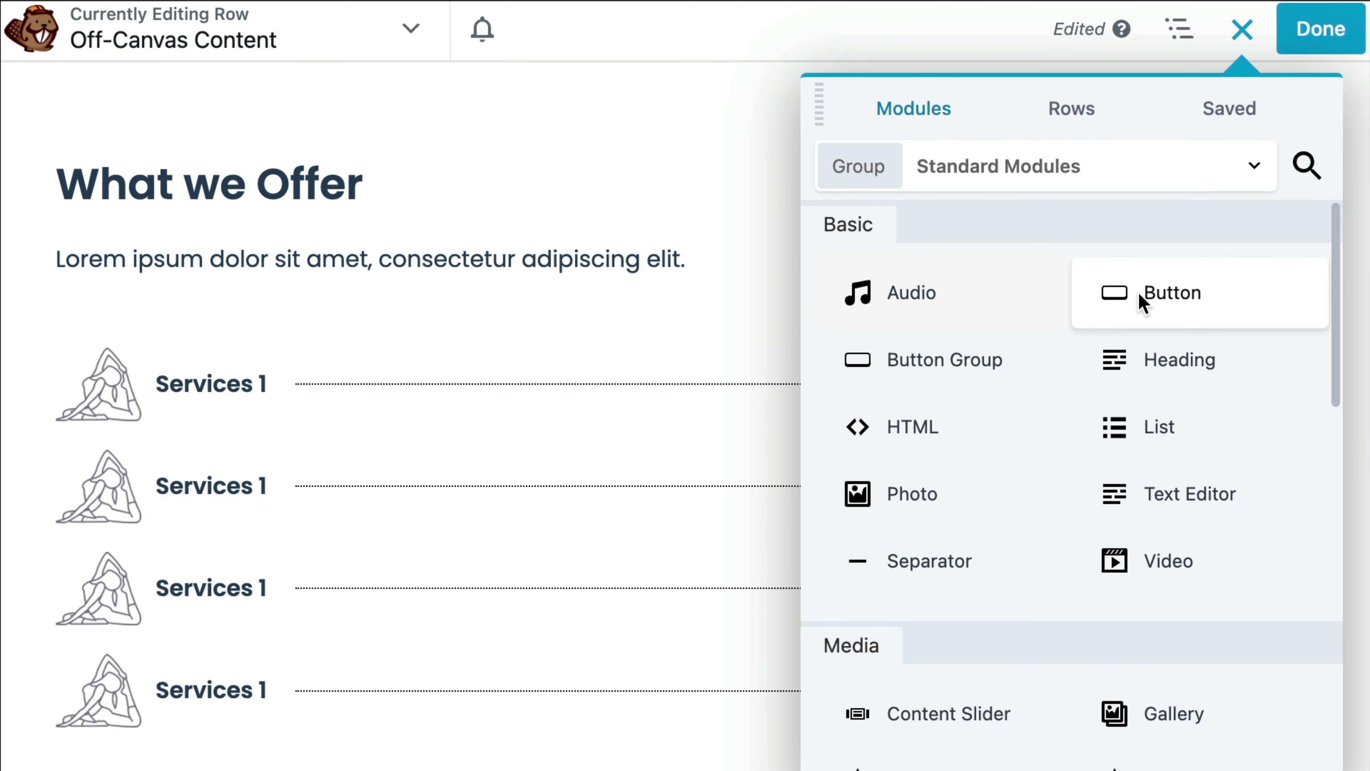
drag(1140, 300, 1116, 299)
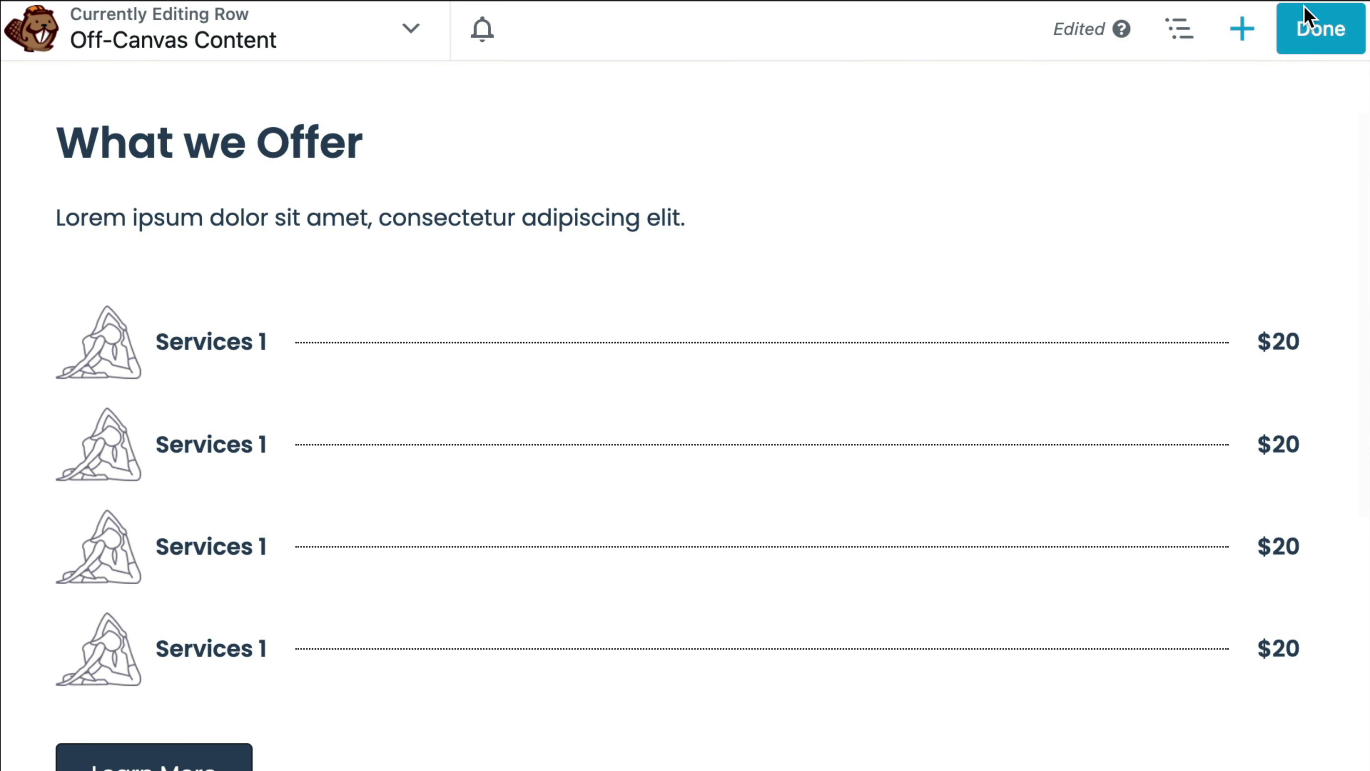
click(1338, 45)
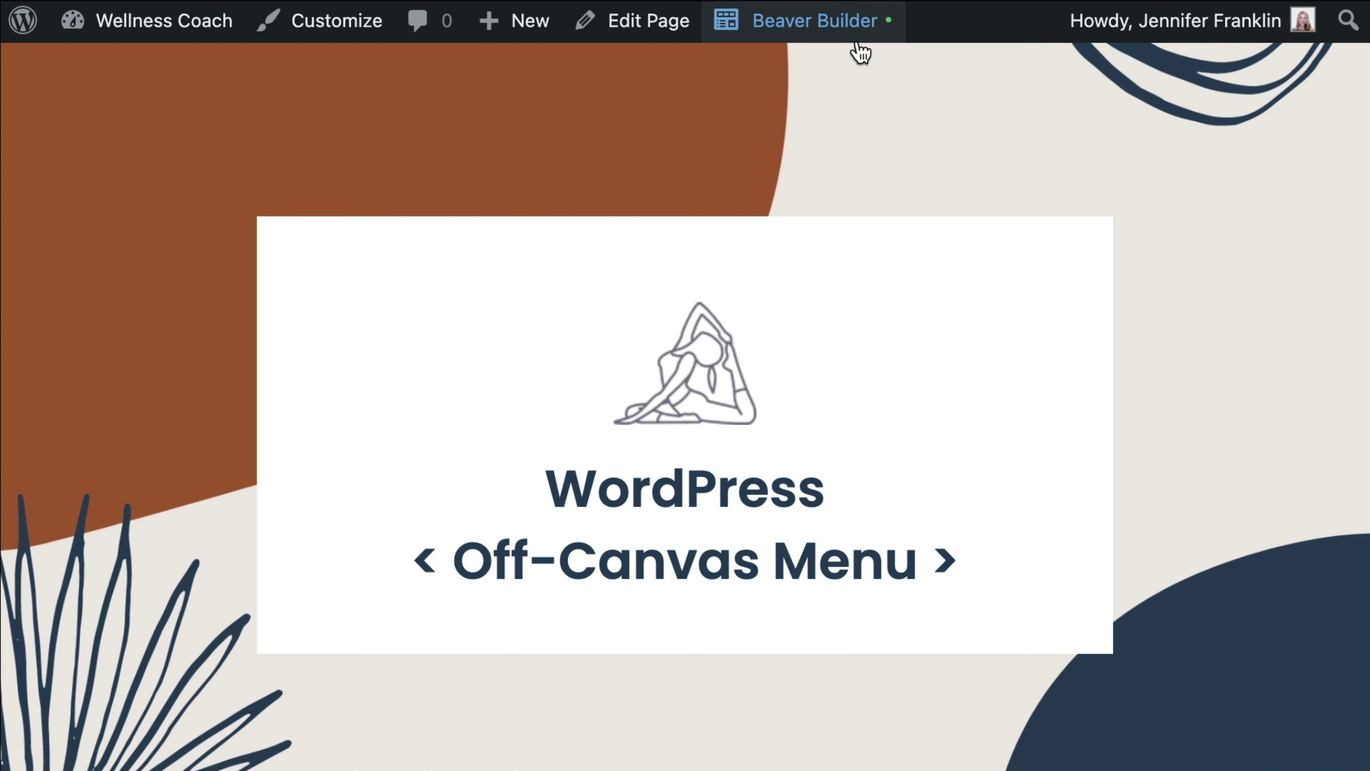
Open the homepage in Beaver Builder and drop the 'off-canvas' module onto it
mouse_move(857, 41)
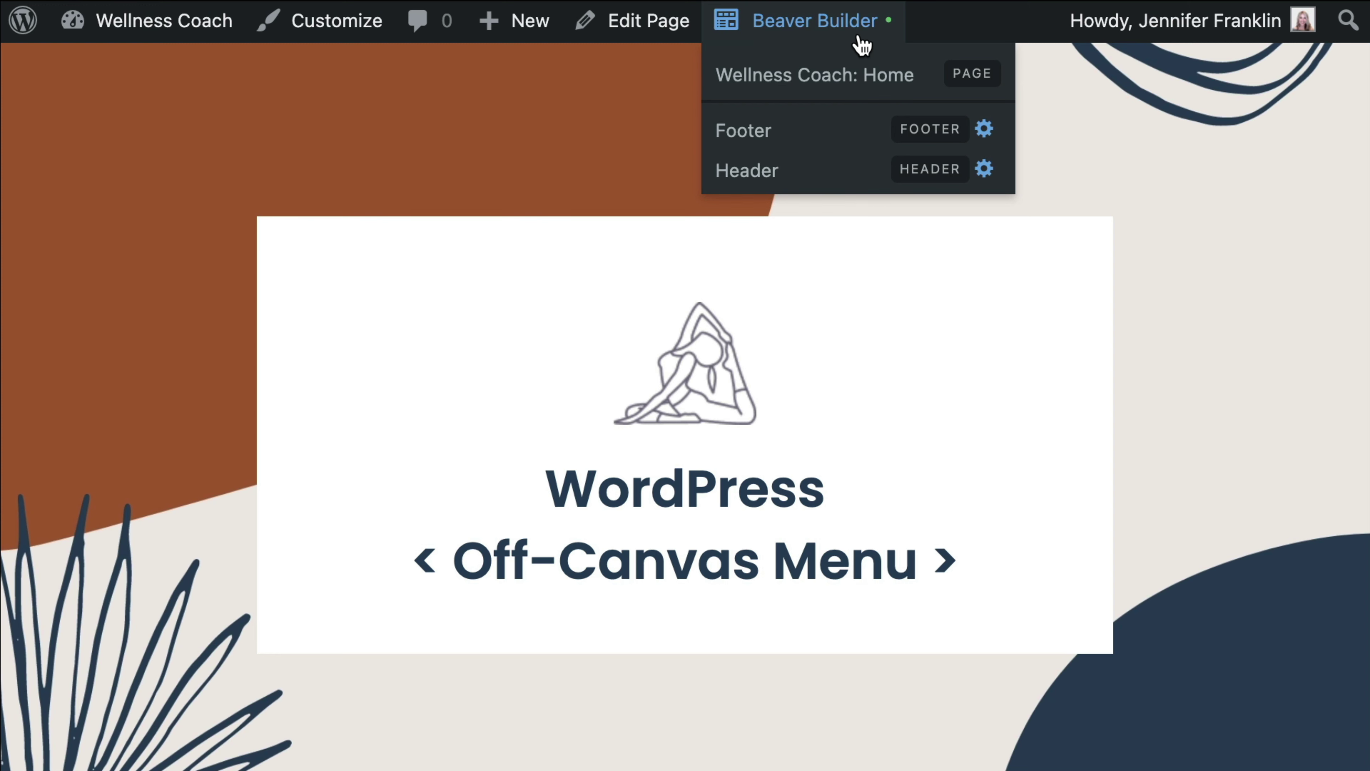
click(862, 43)
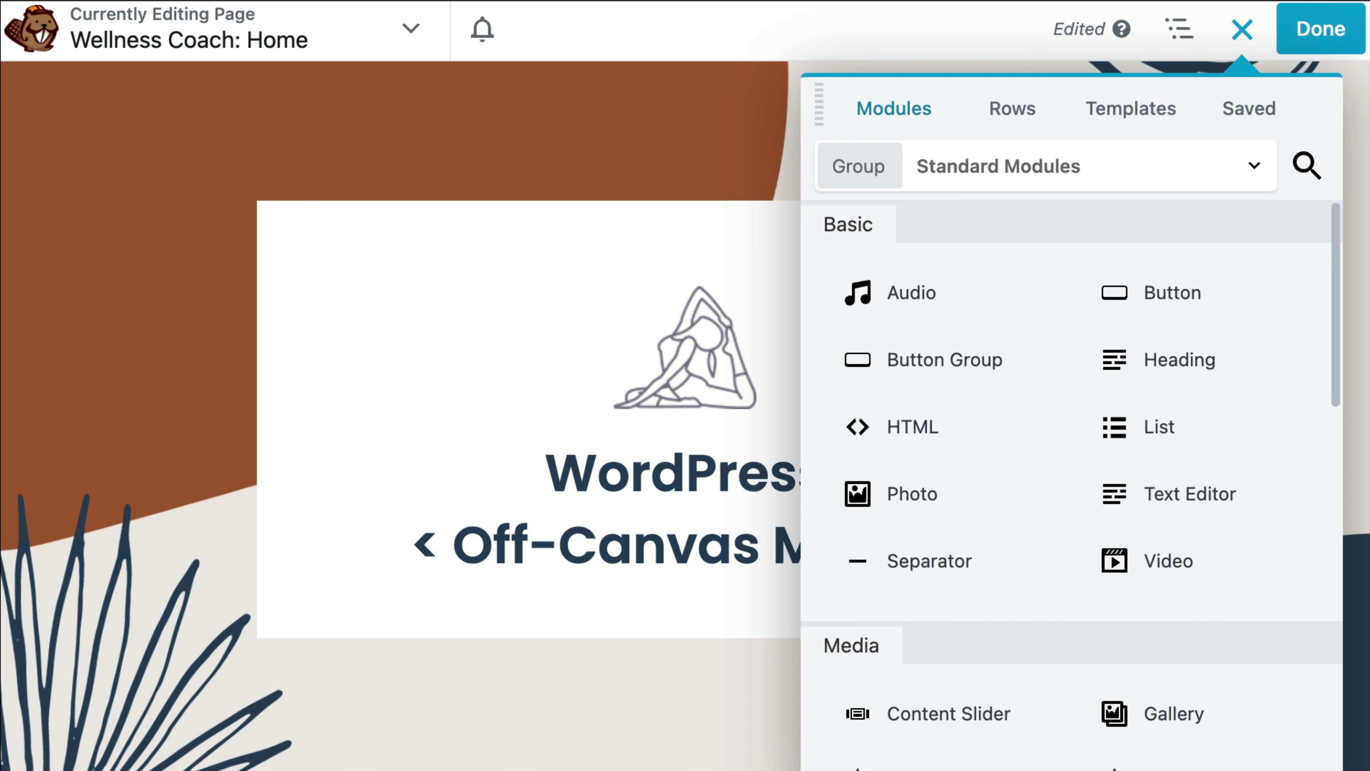
click(1307, 166)
text(of)
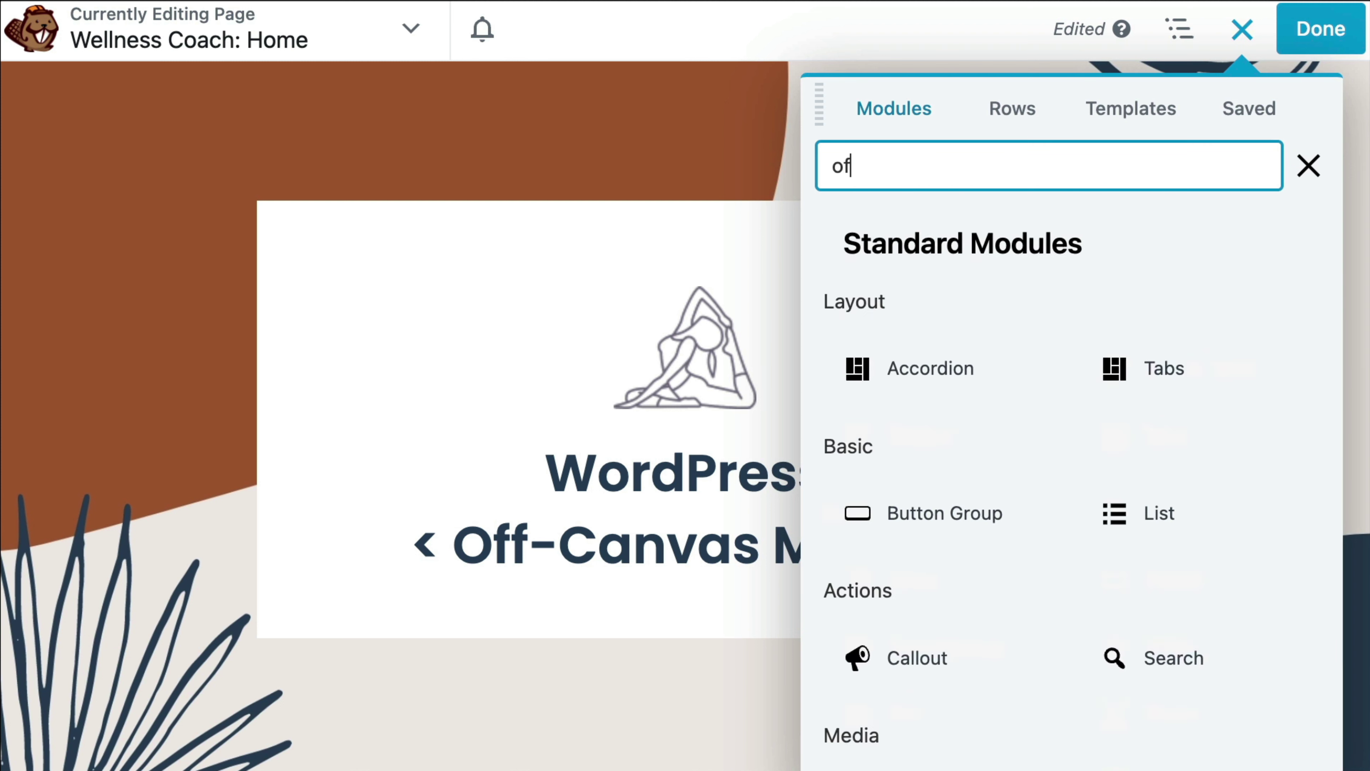
text(f-canvas)
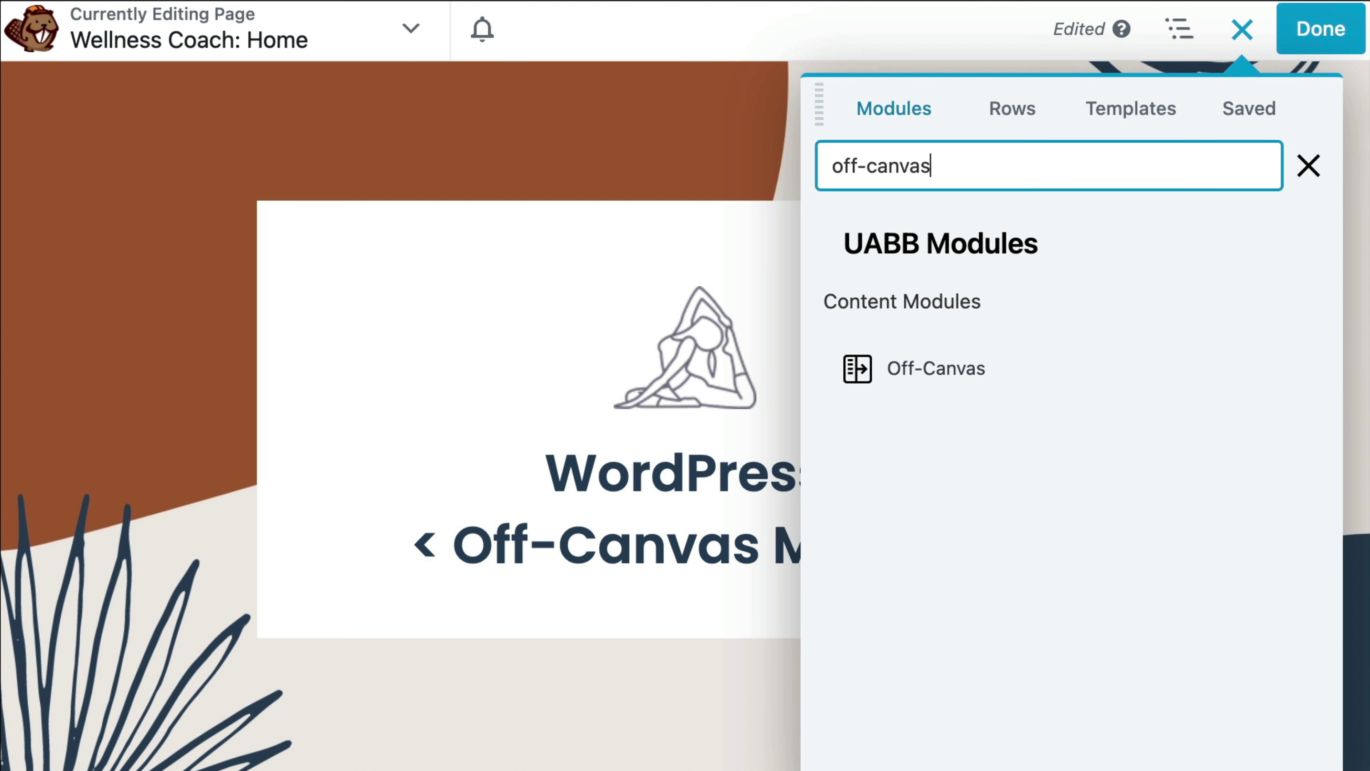
drag(1000, 370, 736, 630)
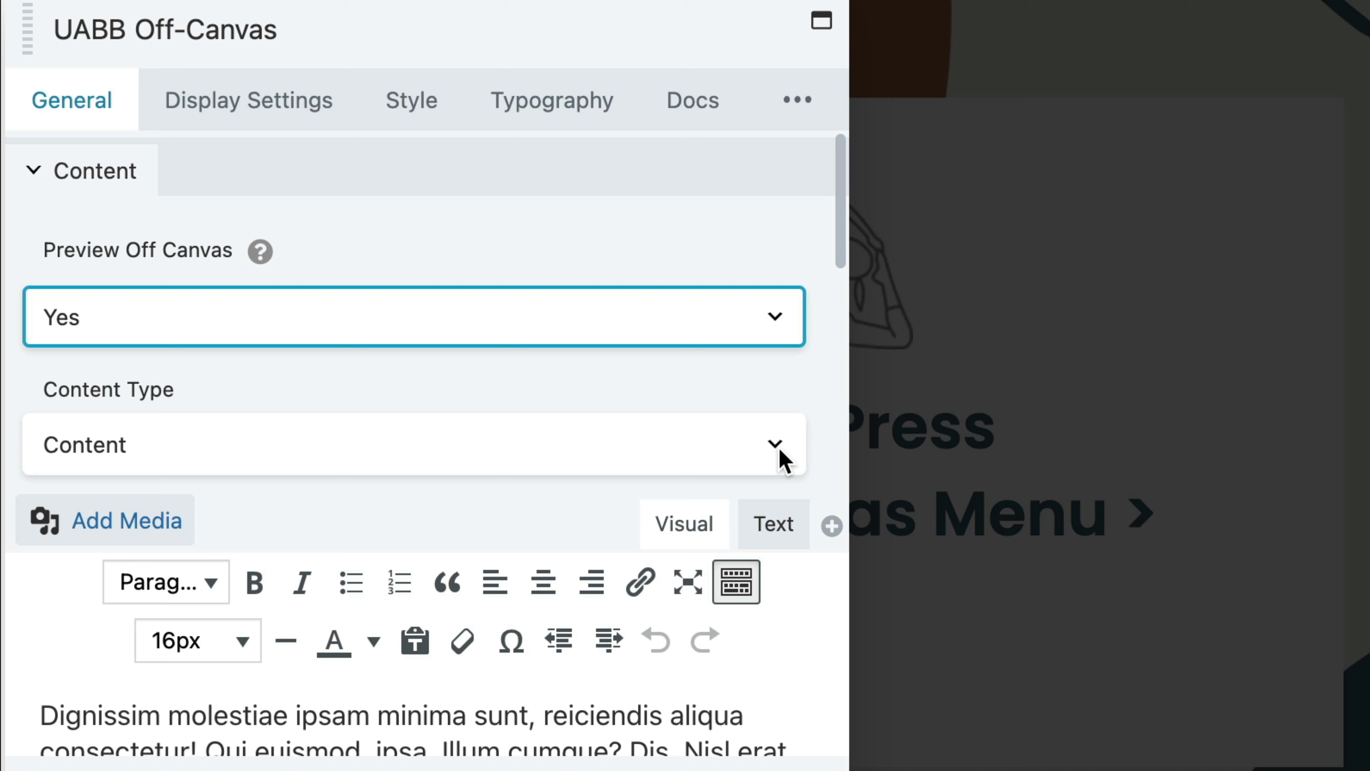
Set the Off-Canvas Content Type to Saved Rows and select the 'Off-Canvas Content' row
click(783, 460)
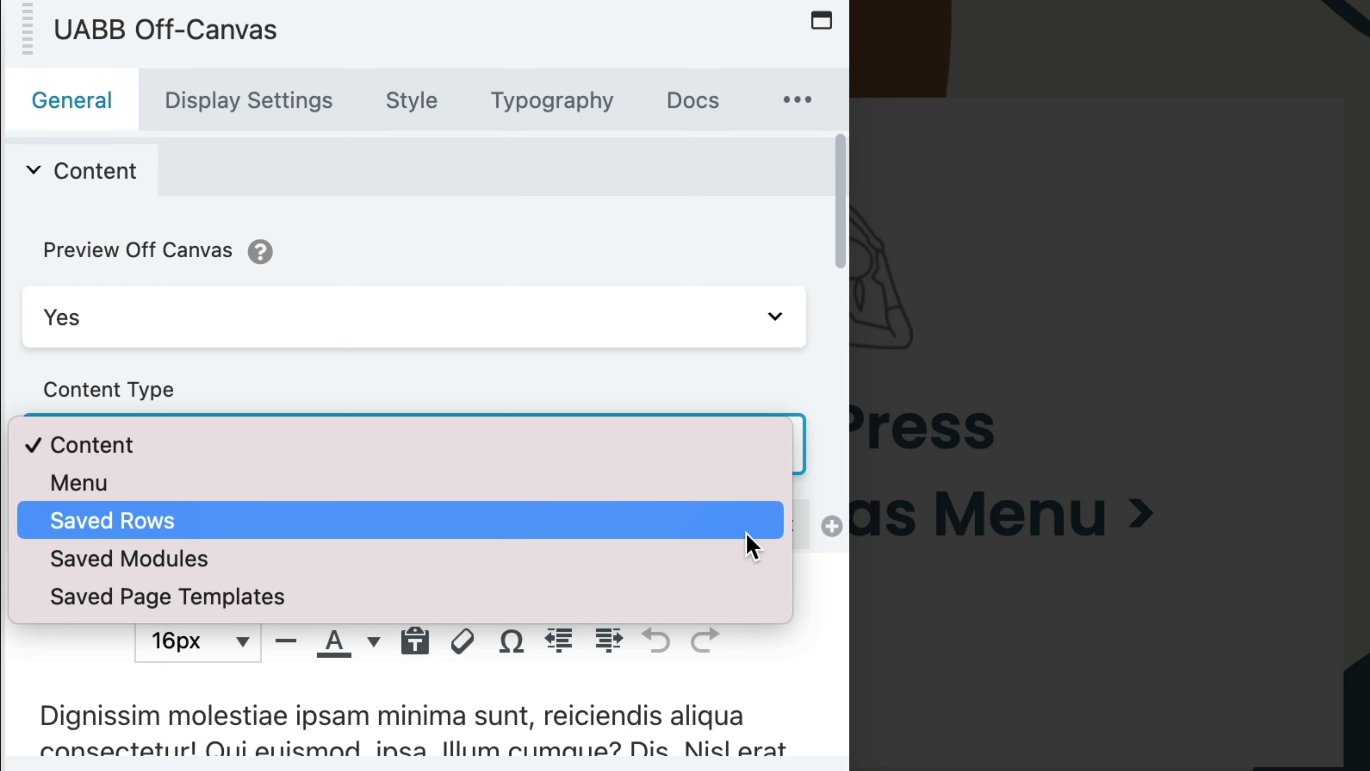
click(747, 534)
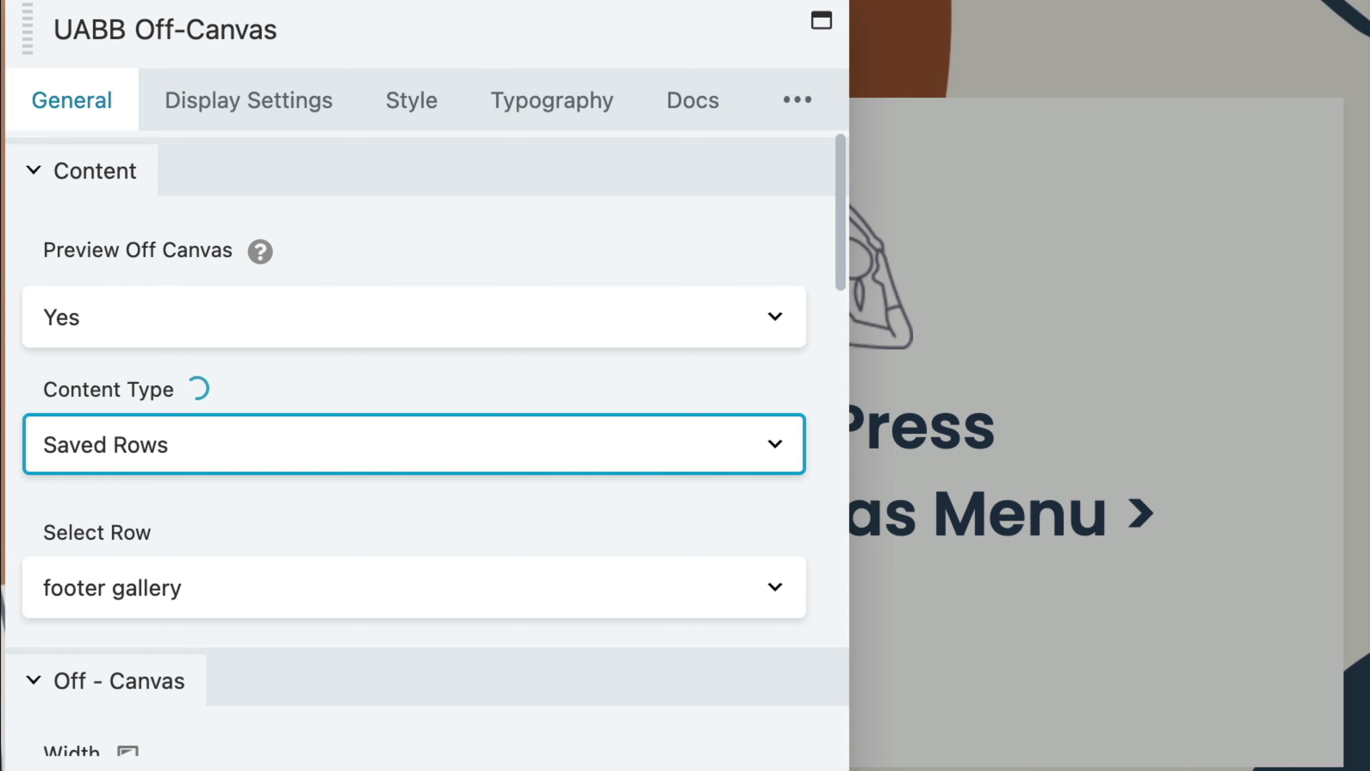
click(779, 594)
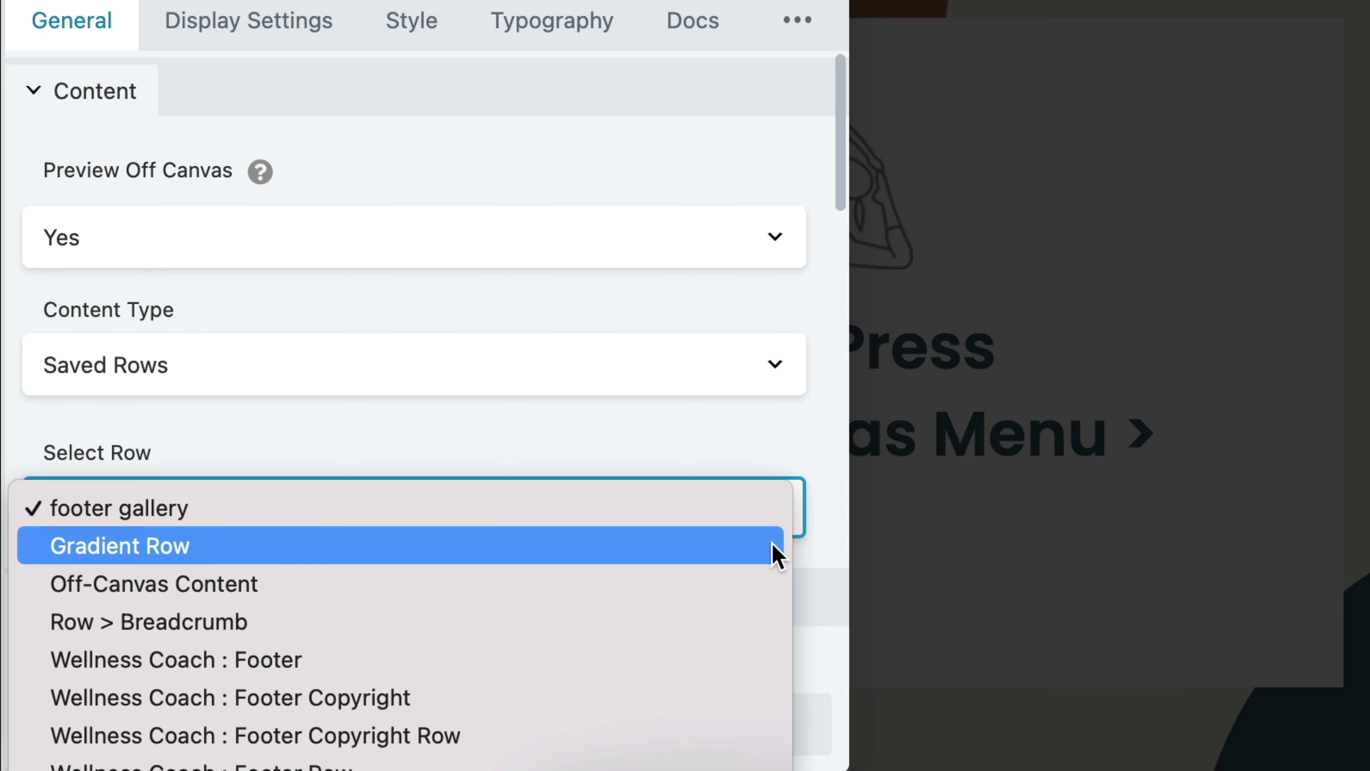
click(773, 585)
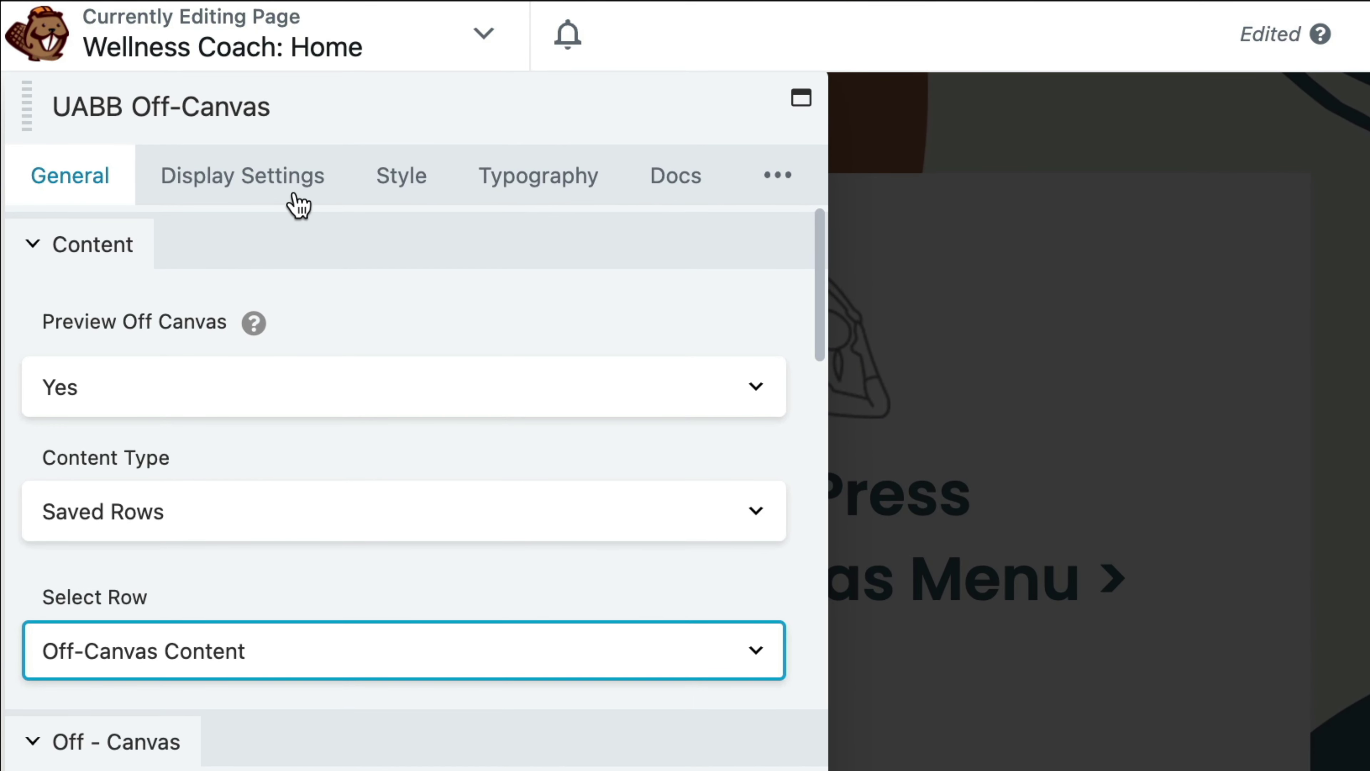
Make the panel display on a button labelled 'GET STARTED' and save the module
click(297, 200)
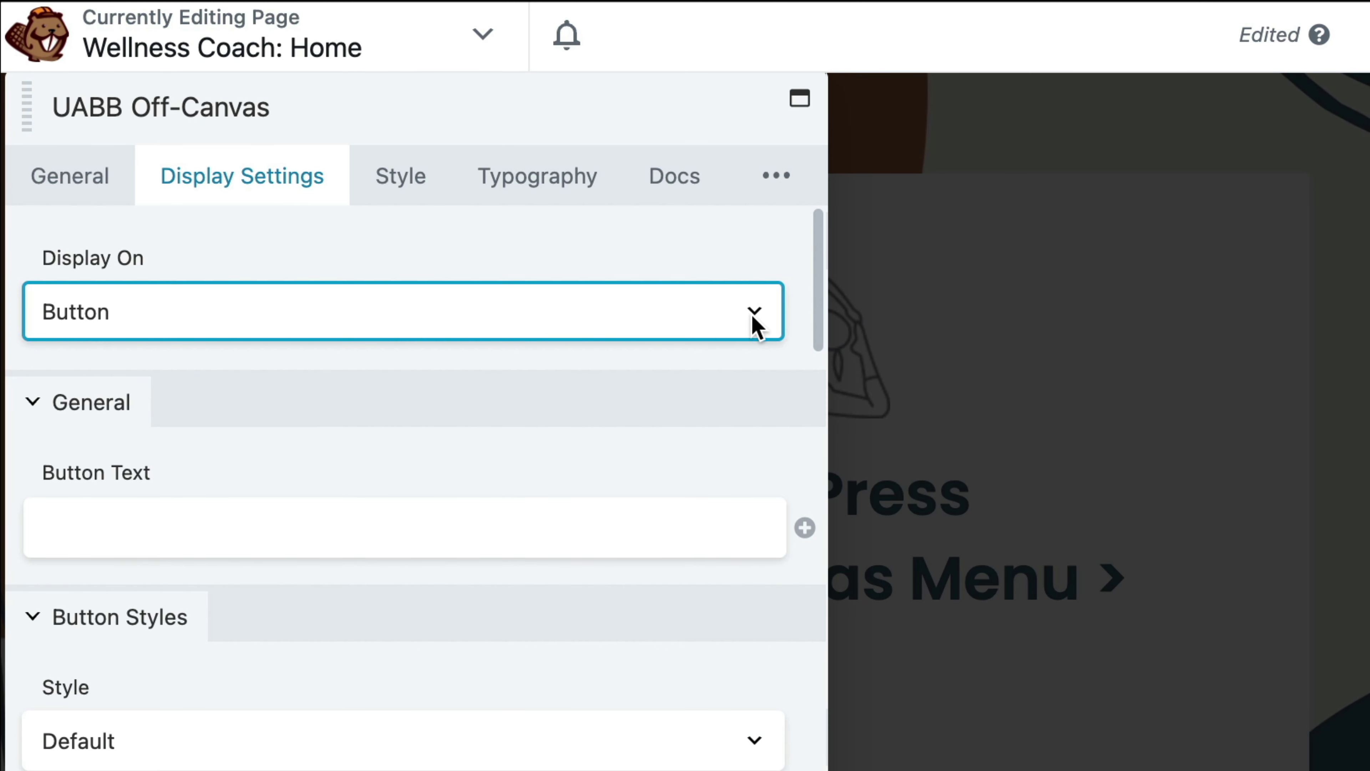
click(757, 326)
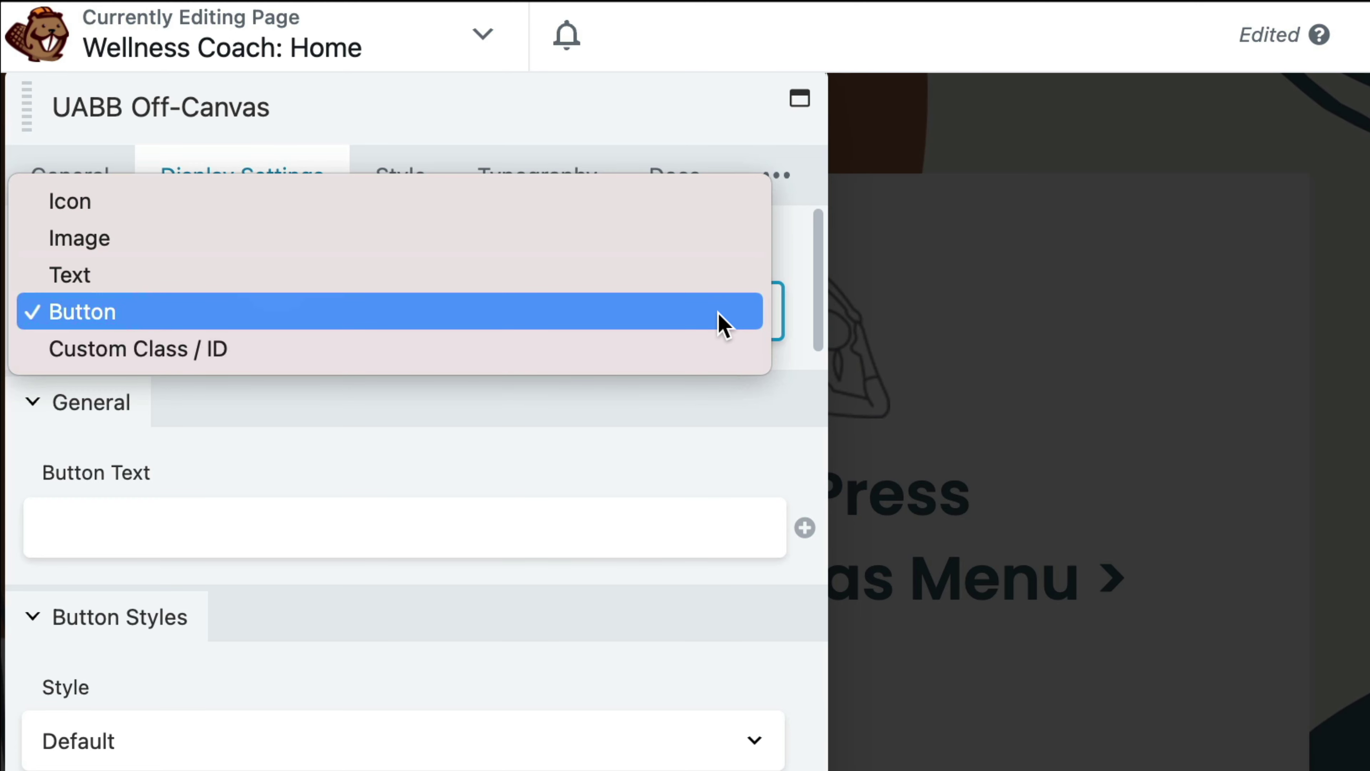
click(723, 312)
click(256, 529)
text(GET STARTED)
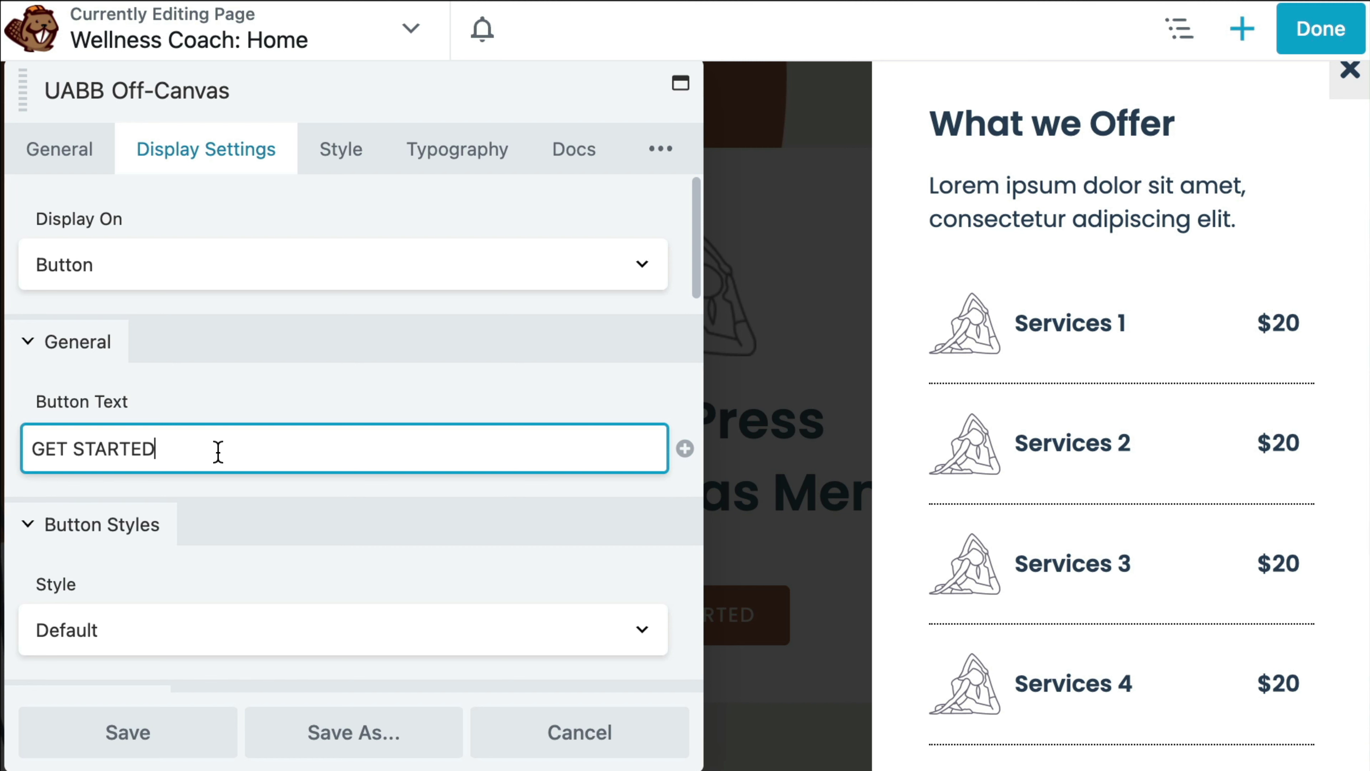
click(187, 742)
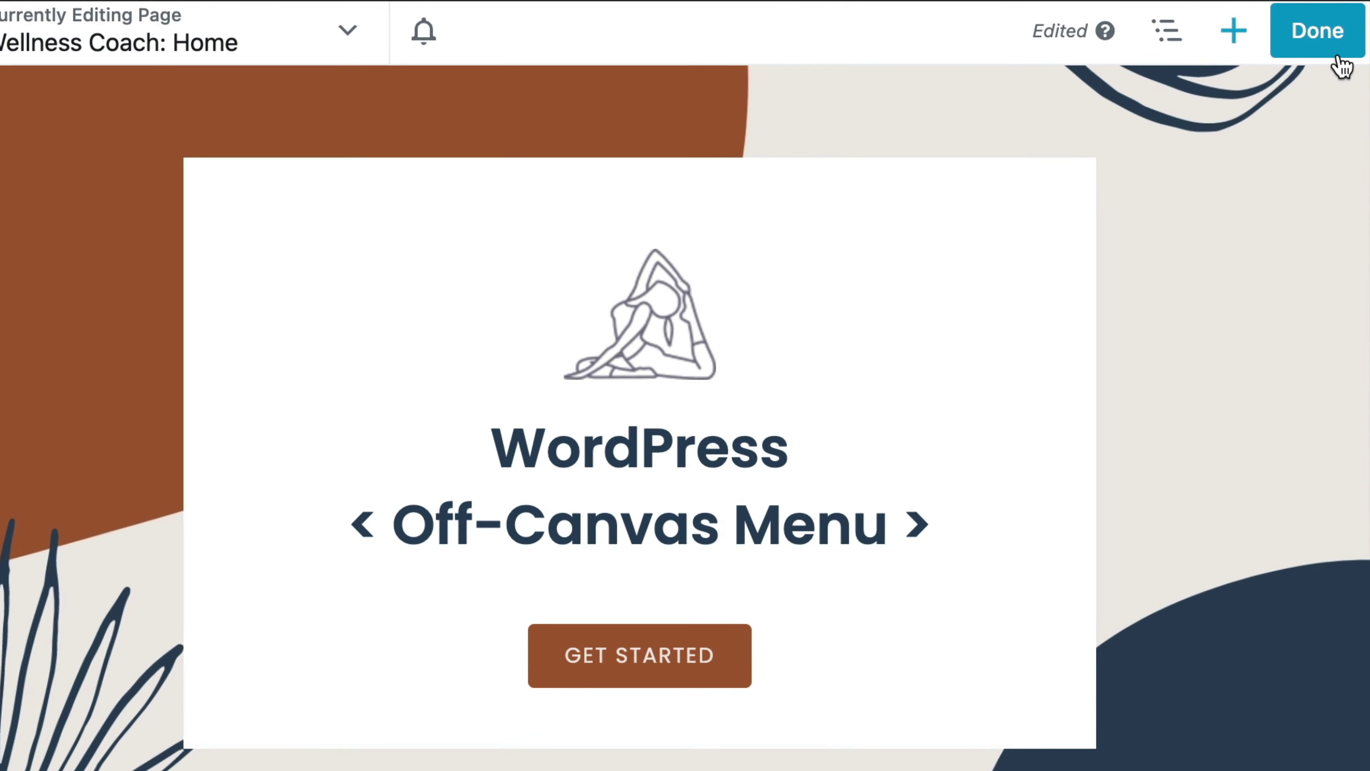
click(1336, 54)
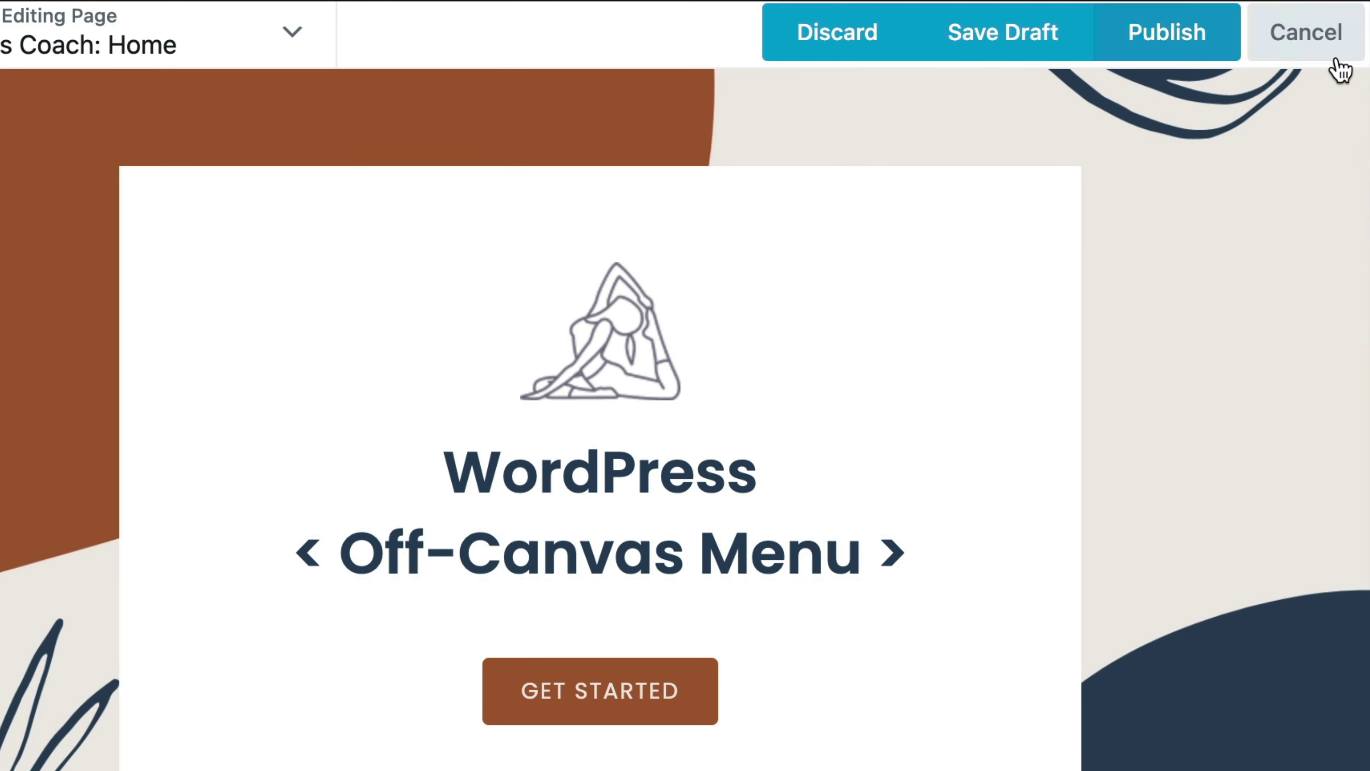
Publish the homepage changes
click(1206, 54)
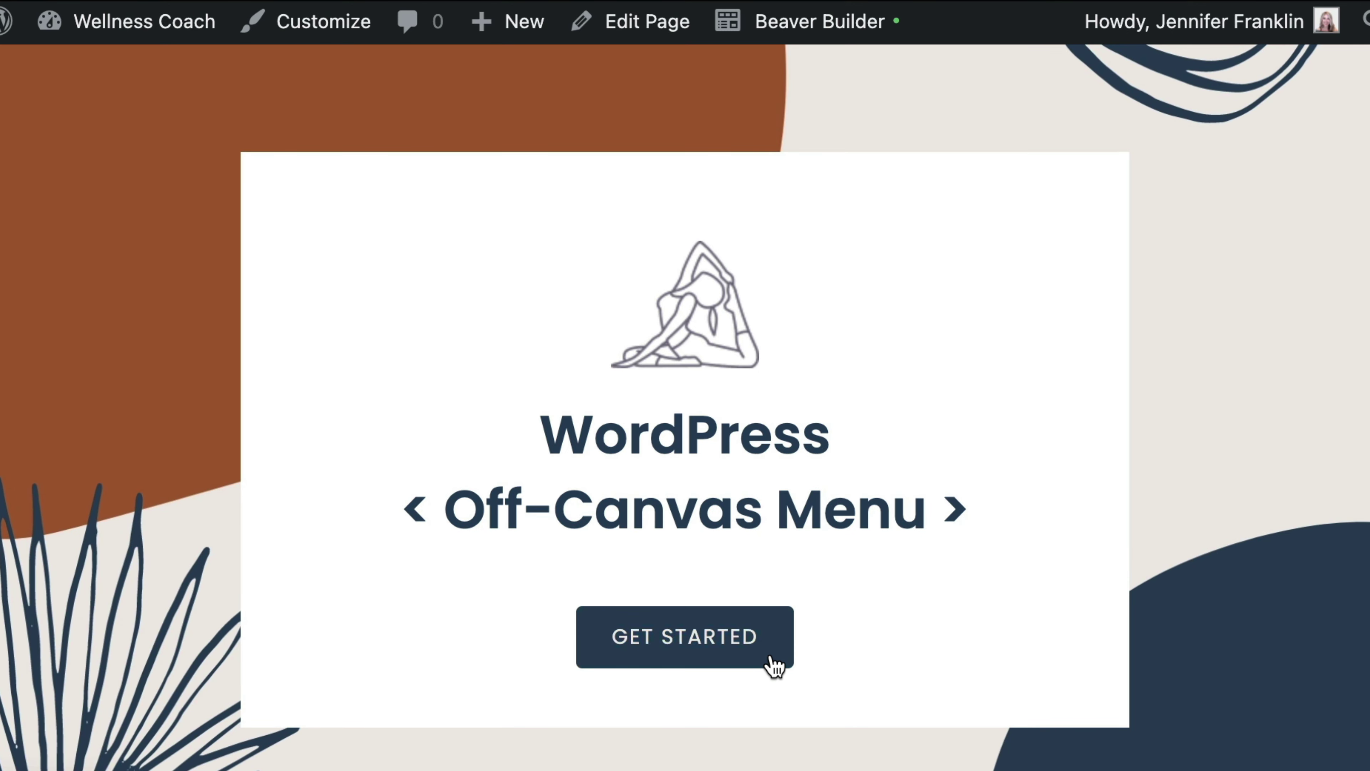
click(772, 662)
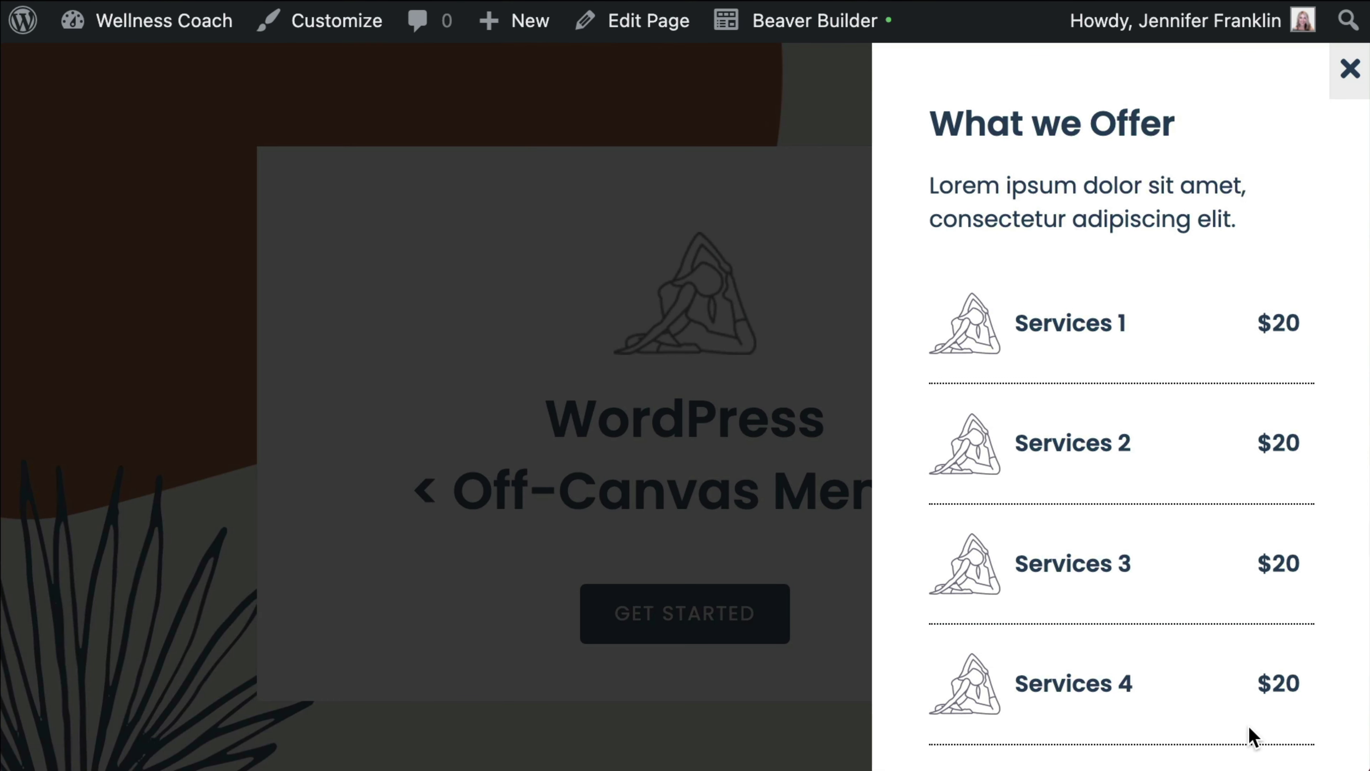
scroll(1330, 726, down, 2)
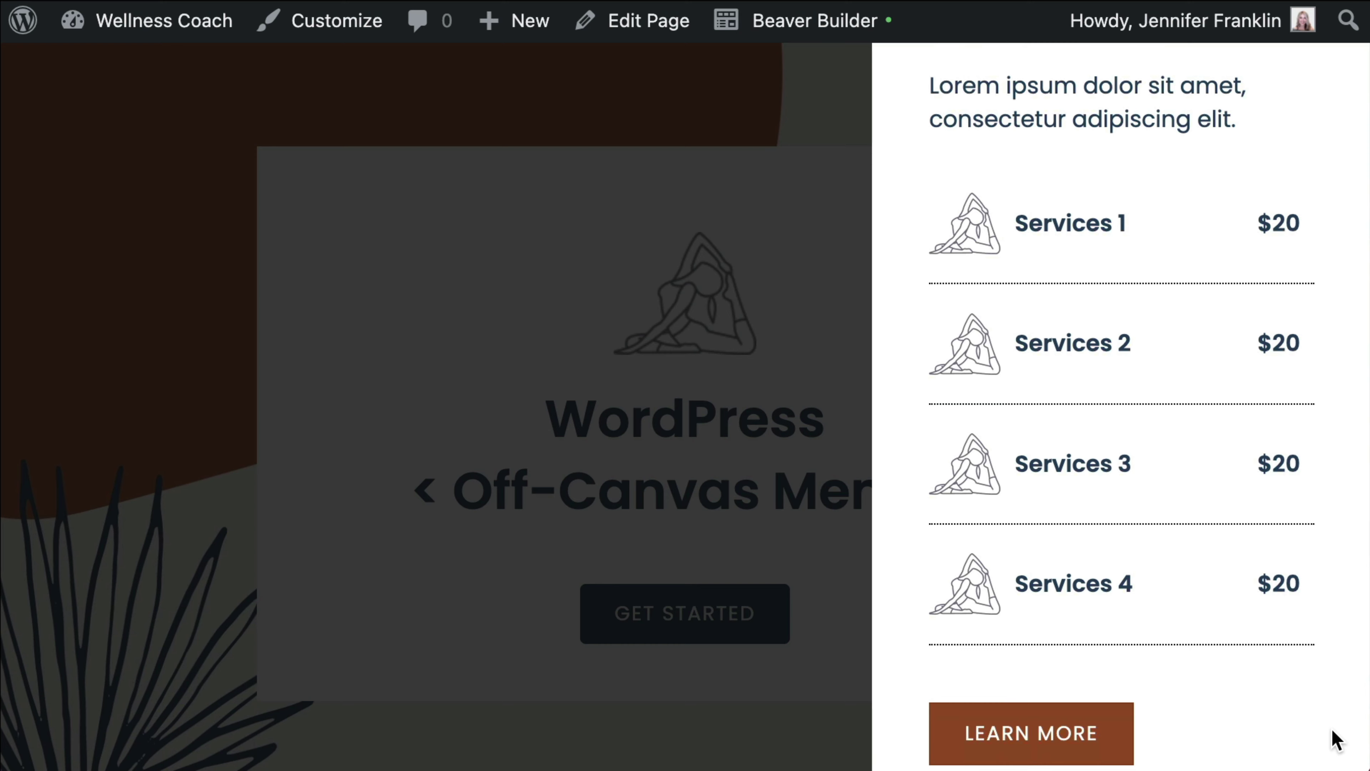
scroll(1330, 727, up, 2)
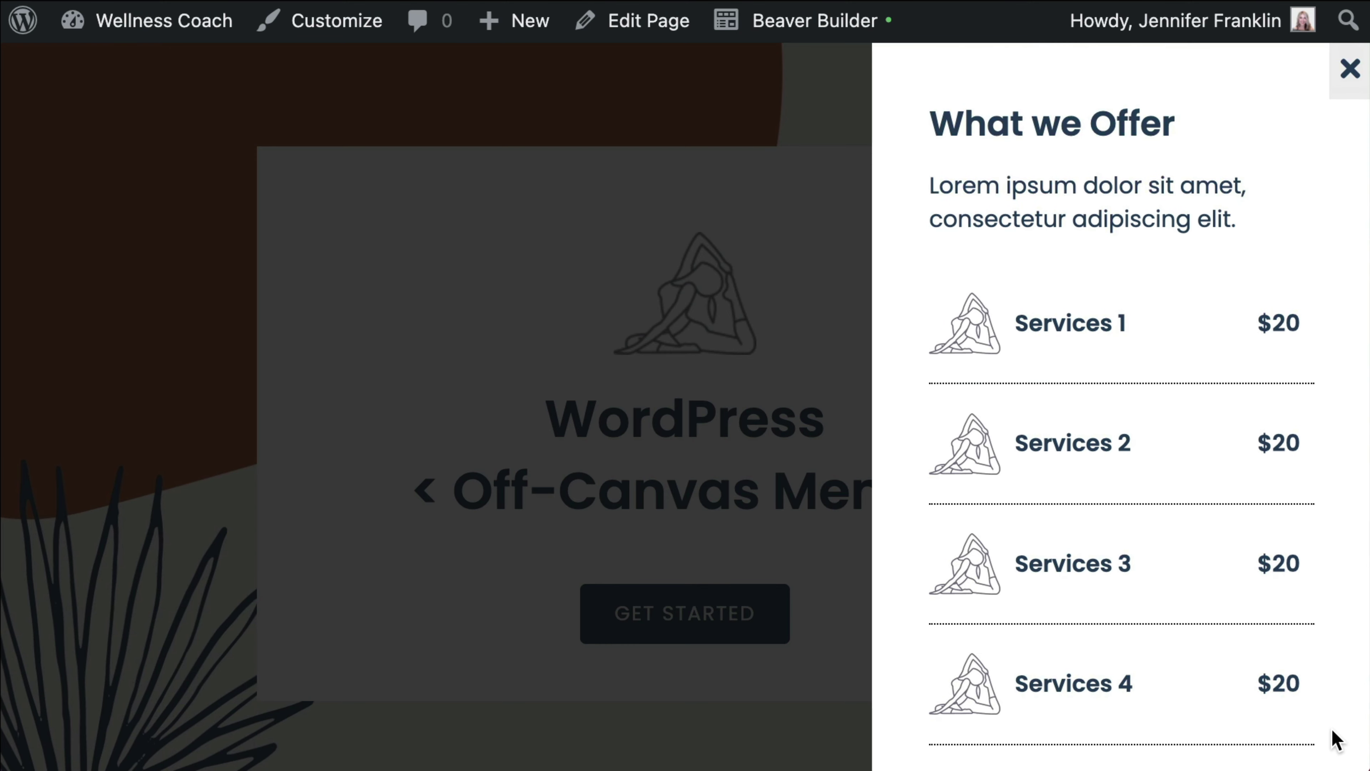
click(1350, 70)
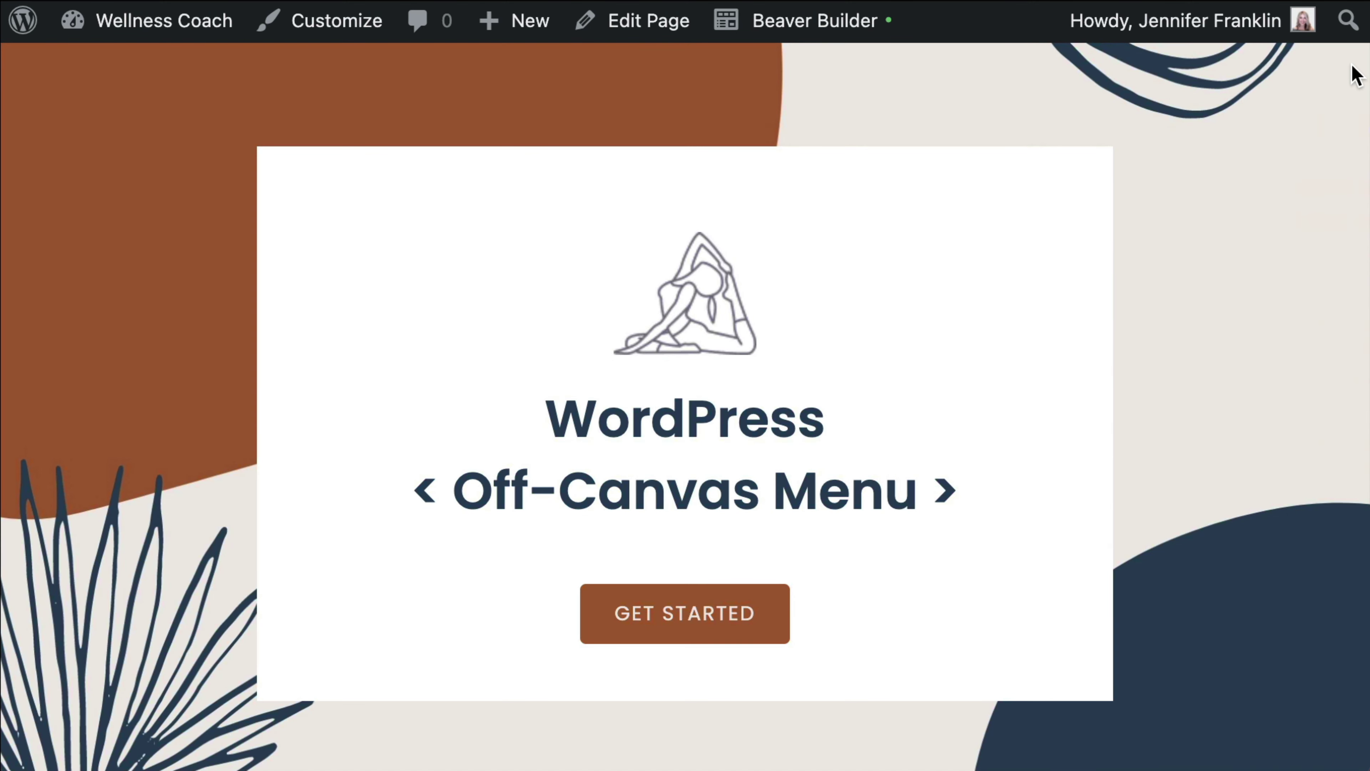